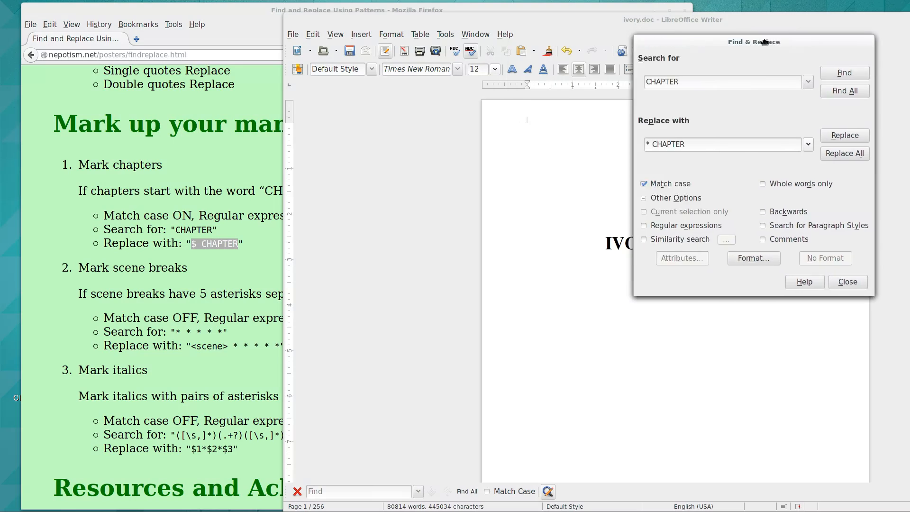
# - Reposition the manuscript window and the Find & Replace dialog, and step through the case-matched occurrences of "CHAPTER"
pyautogui.moveTo(604, 17); pyautogui.dragTo(259, 35)
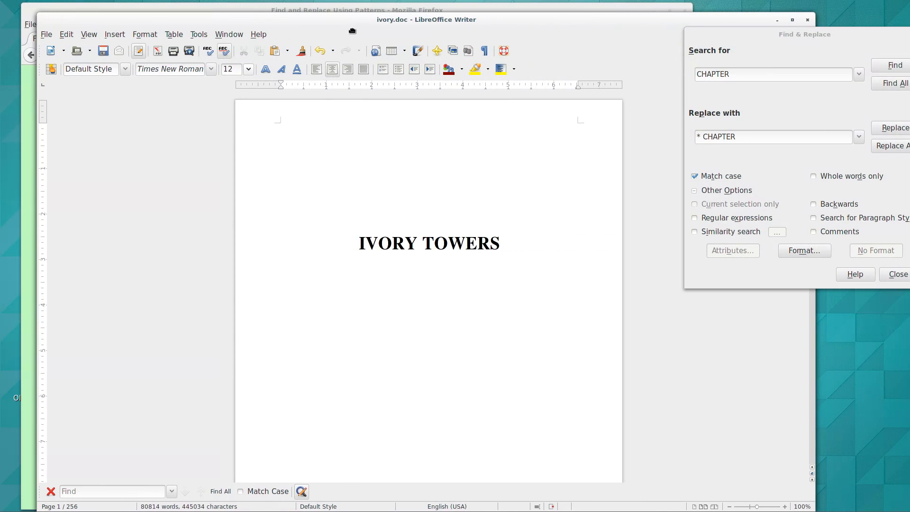
pyautogui.moveTo(769, 38); pyautogui.dragTo(684, 29)
pyautogui.click(810, 58)
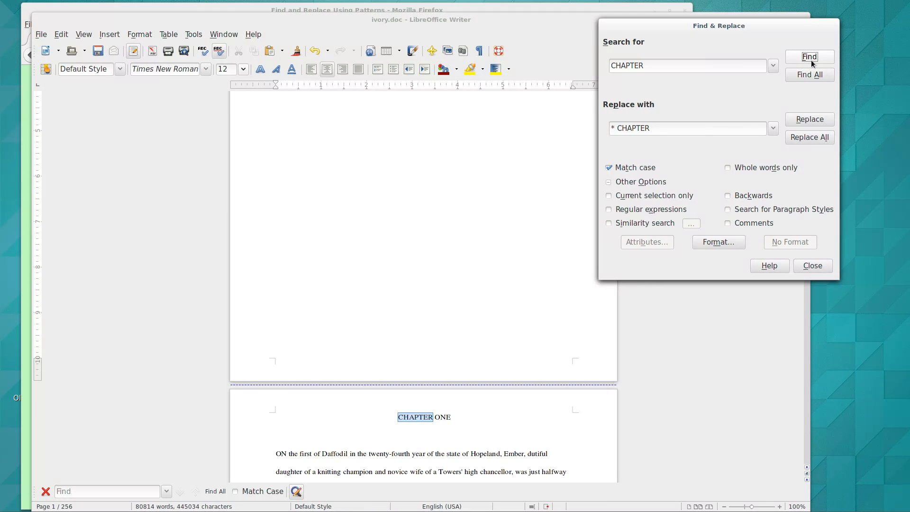
pyautogui.click(810, 57)
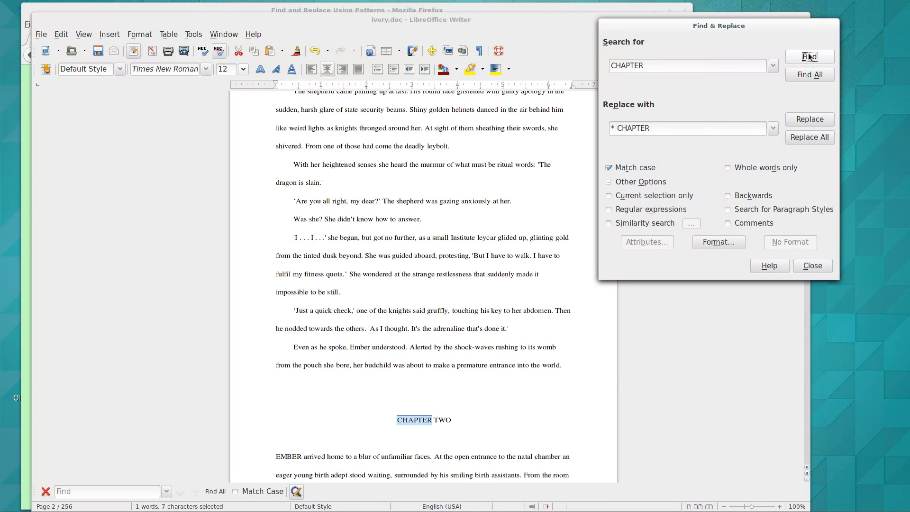
pyautogui.click(809, 57)
pyautogui.click(809, 57)
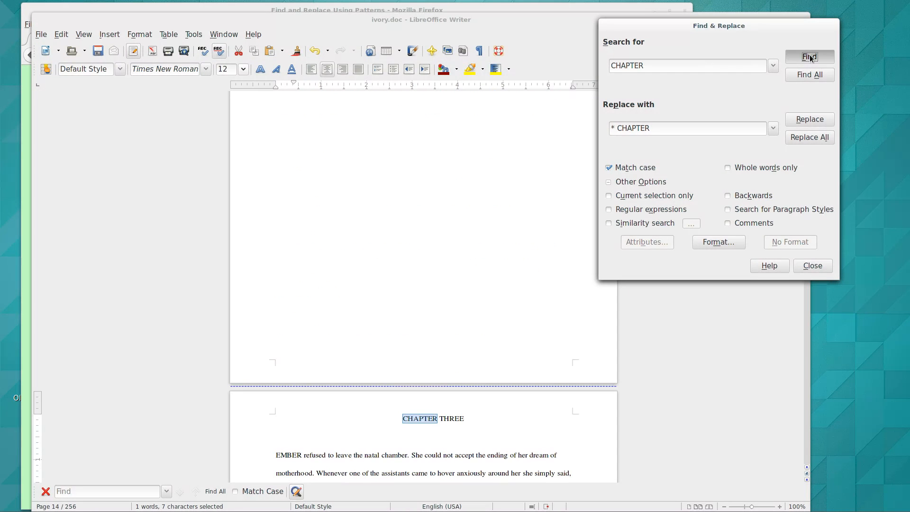
pyautogui.click(810, 57)
pyautogui.click(809, 57)
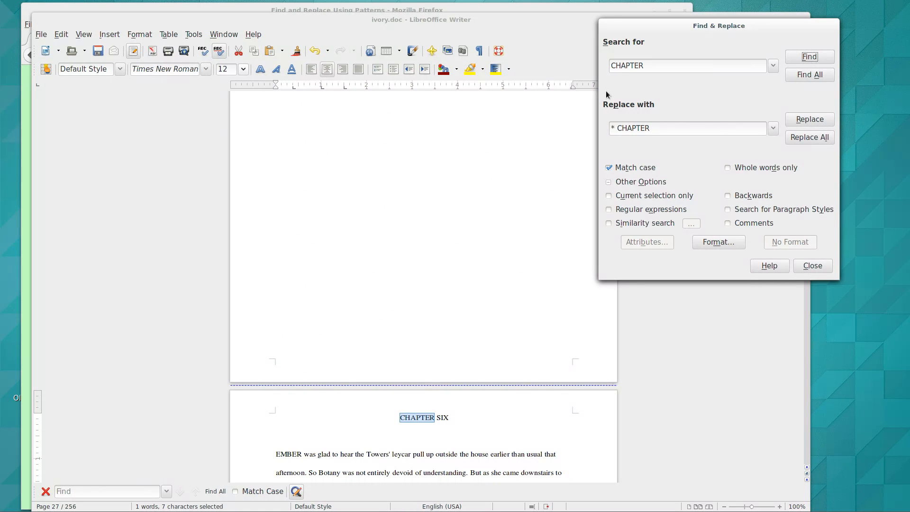
# - Return to the start of the manuscript and replace every "CHAPTER" with "* CHAPTER", matching case
pyautogui.moveTo(718, 32); pyautogui.dragTo(690, 163)
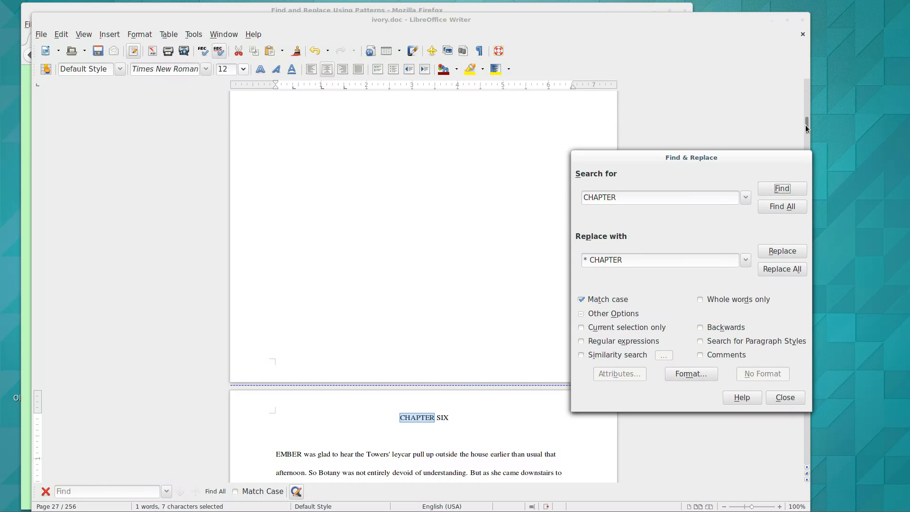
pyautogui.moveTo(806, 124); pyautogui.dragTo(804, 72)
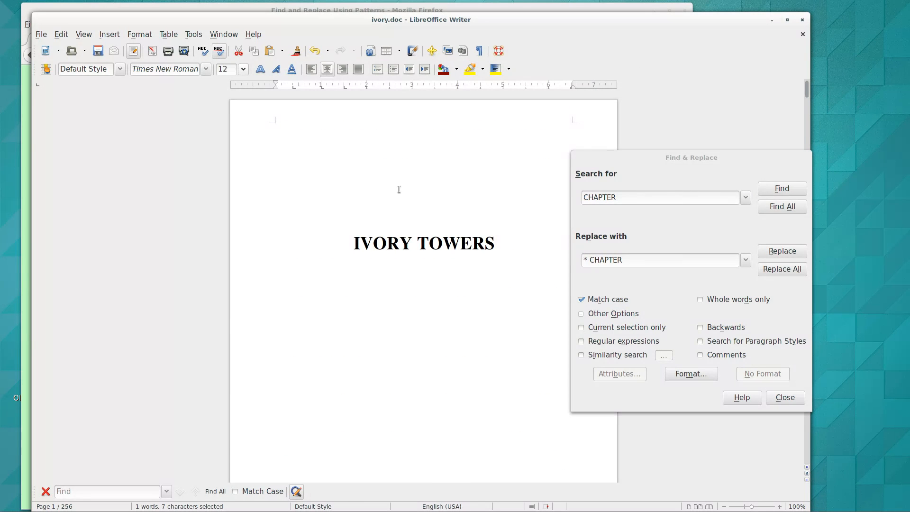
pyautogui.moveTo(664, 158); pyautogui.dragTo(636, 14)
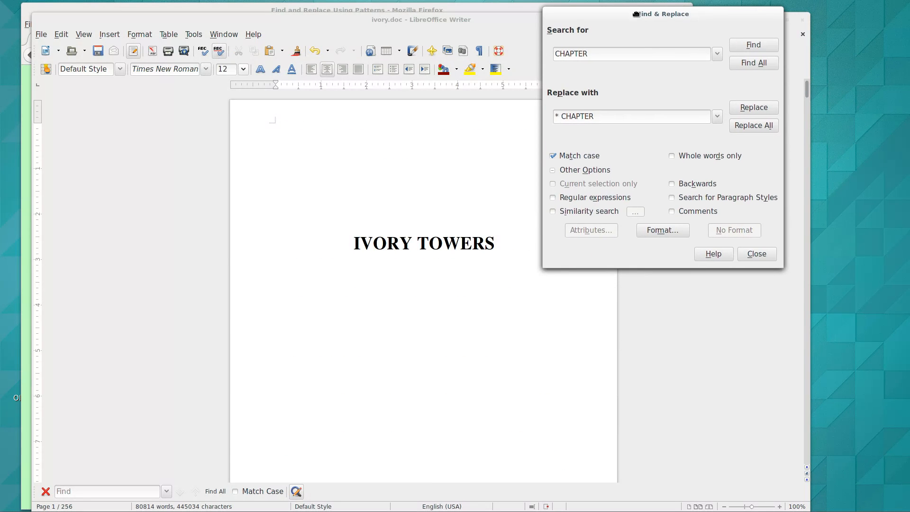
pyautogui.click(751, 125)
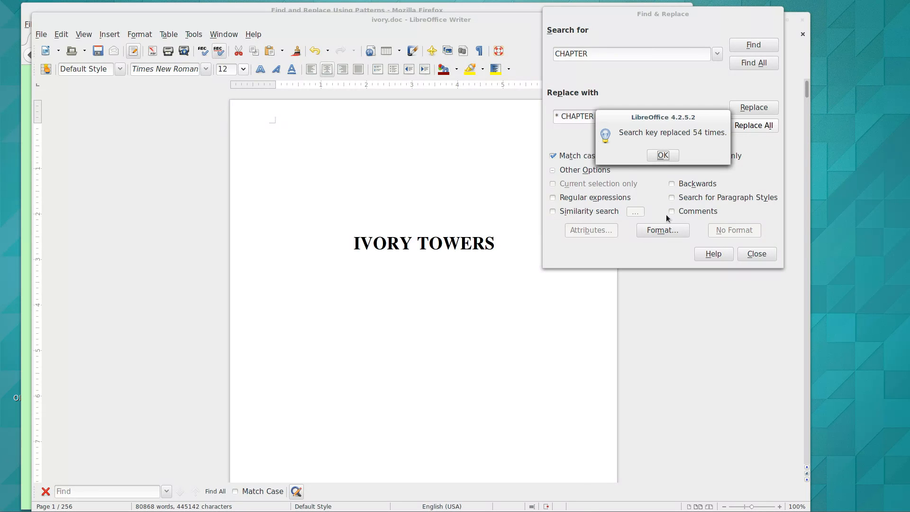
pyautogui.click(661, 155)
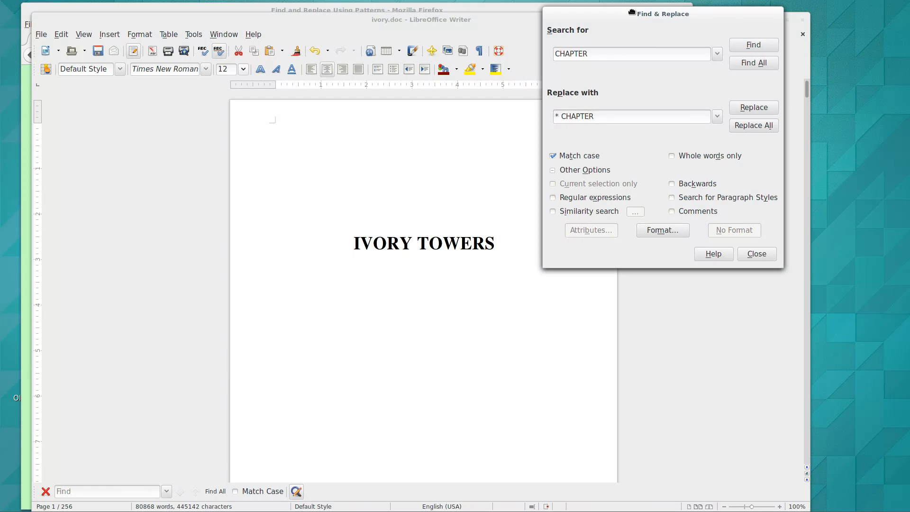
# - Find the "* CHAPTER ONE" heading and align it left
pyautogui.moveTo(632, 12); pyautogui.dragTo(687, 33)
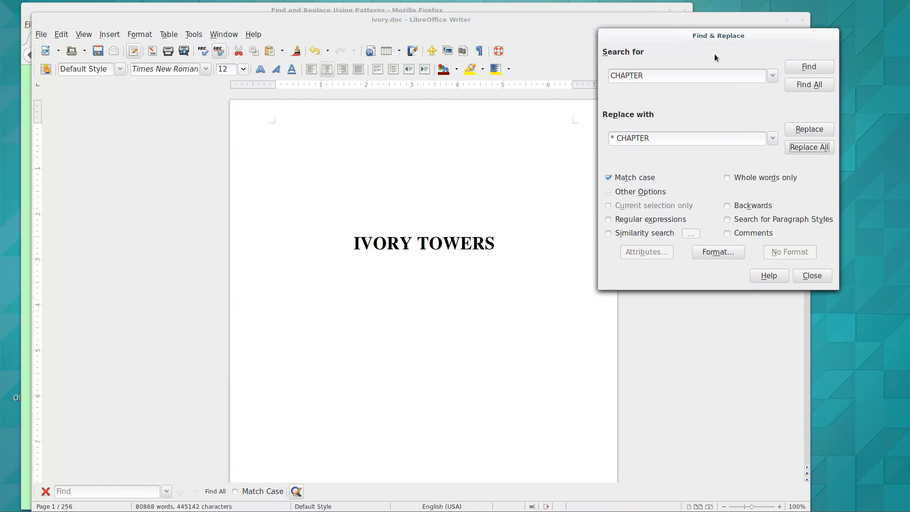
pyautogui.click(816, 66)
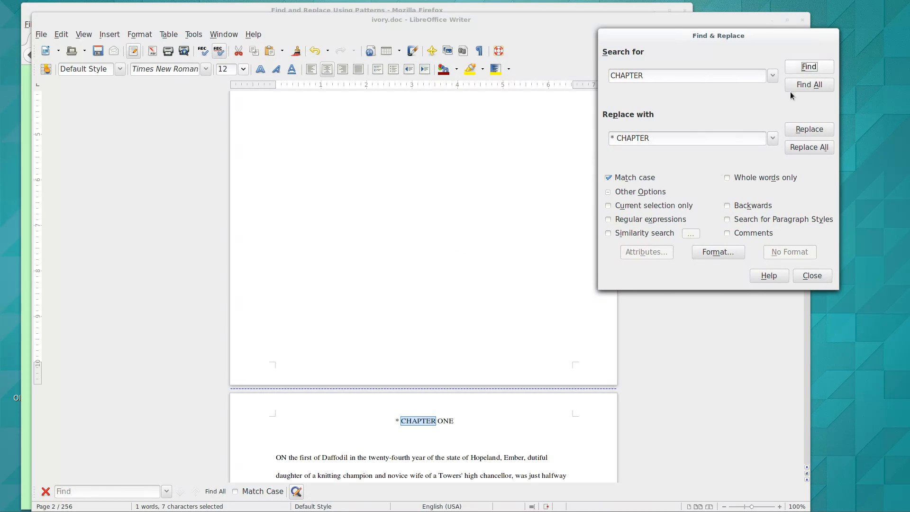
pyautogui.click(396, 422)
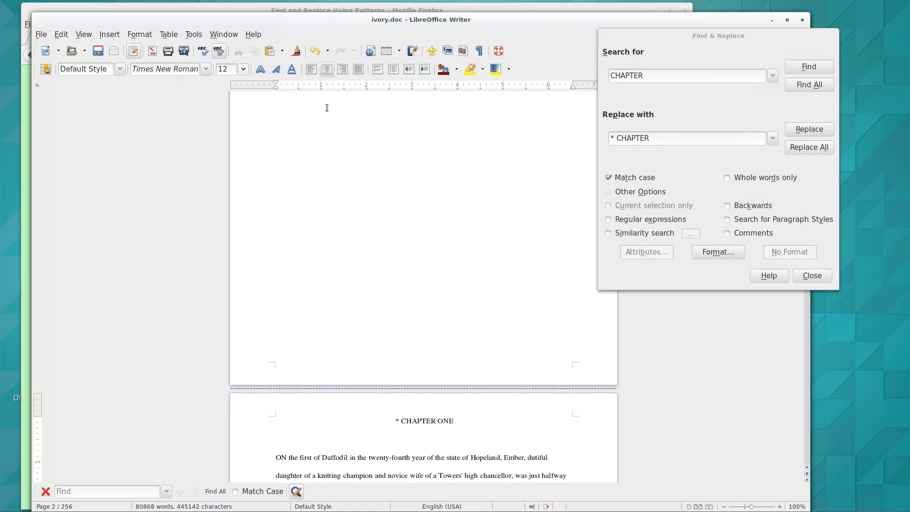
pyautogui.click(311, 69)
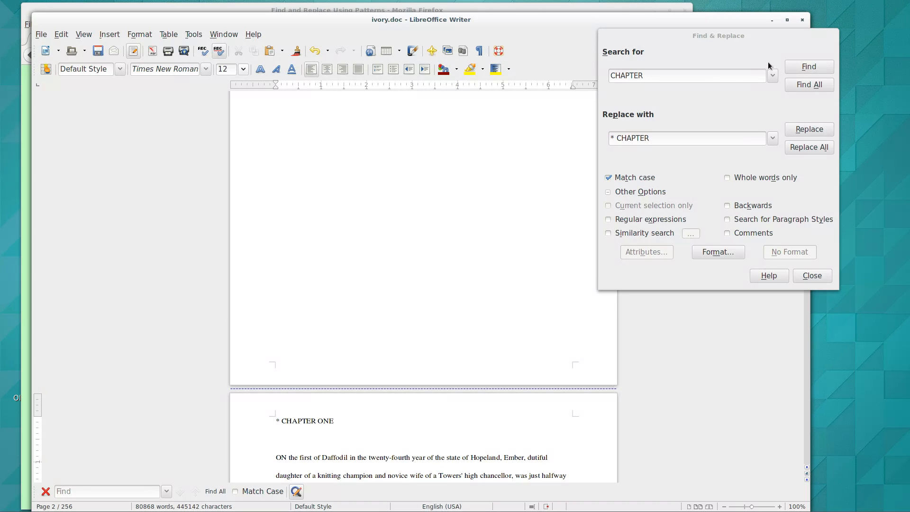
# - Step through the marked chapter headings from CHAPTER ONE to CHAPTER FIVE to check the replacements
pyautogui.click(805, 67)
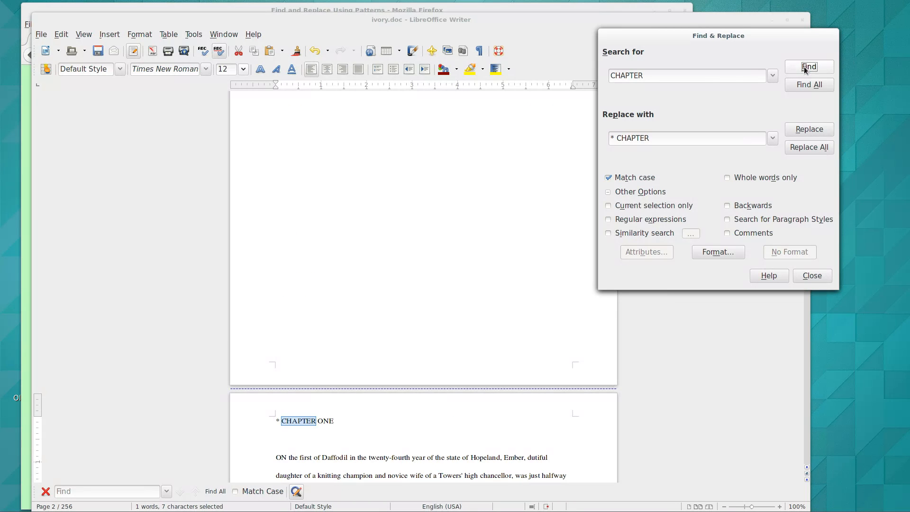
pyautogui.click(805, 67)
pyautogui.click(805, 68)
pyautogui.click(805, 68)
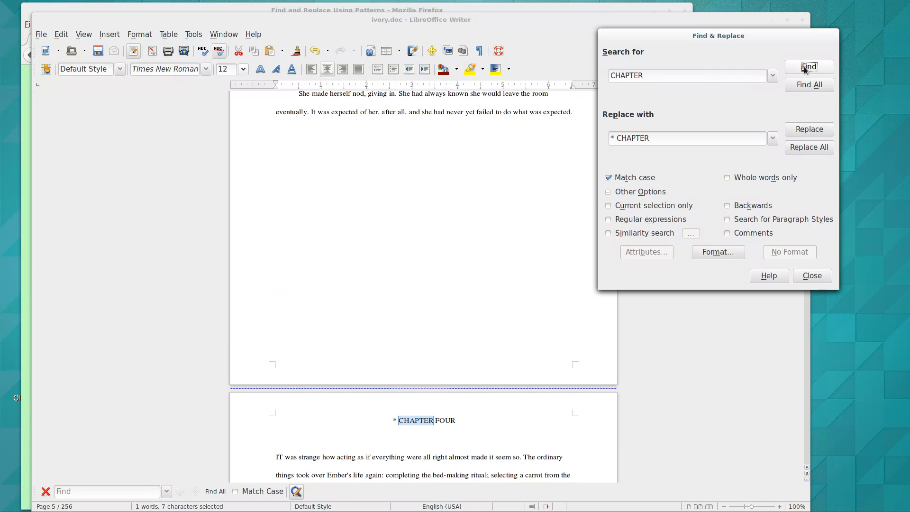
pyautogui.click(805, 68)
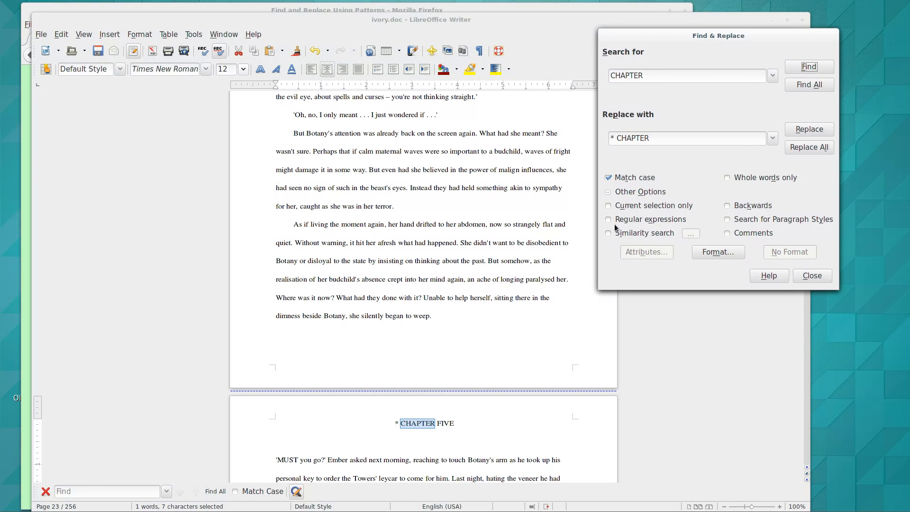
# - Check the scene-break marking instructions on the Firefox page, and go back to the start of the manuscript in LibreOffice Writer
pyautogui.click(22, 128)
pyautogui.scroll(-2, 309, 212)
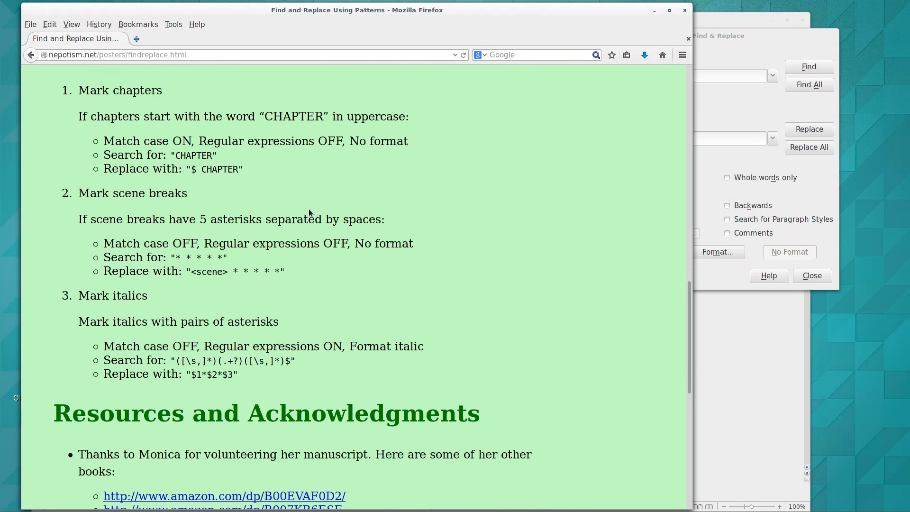
pyautogui.scroll(-2, 309, 212)
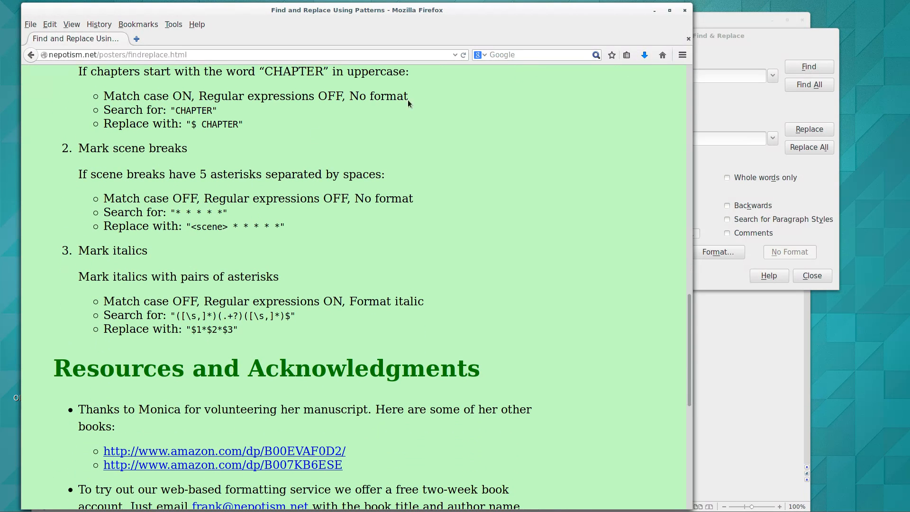
pyautogui.click(732, 35)
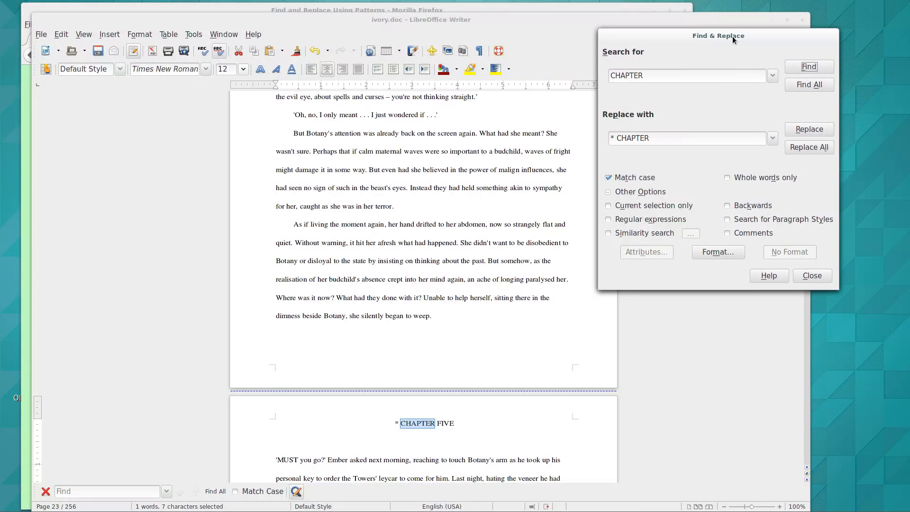
pyautogui.moveTo(702, 36); pyautogui.dragTo(749, 143)
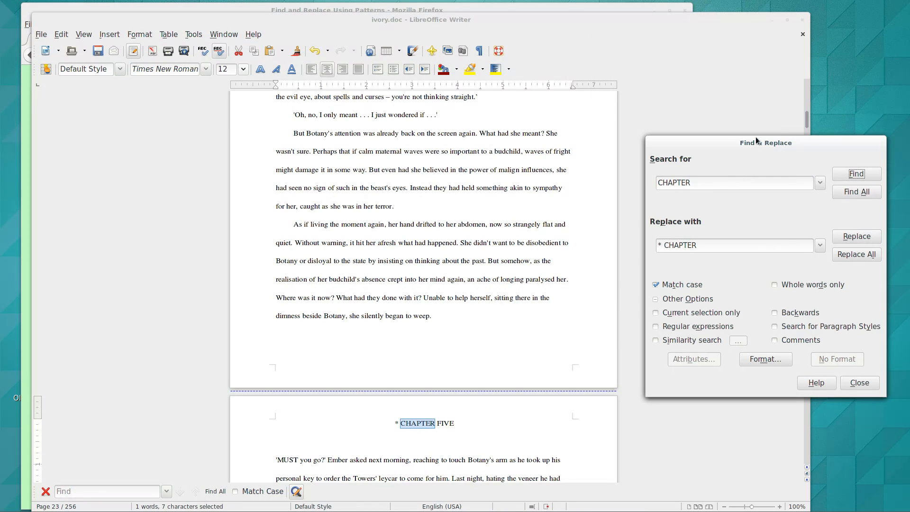
pyautogui.moveTo(806, 116); pyautogui.dragTo(798, 49)
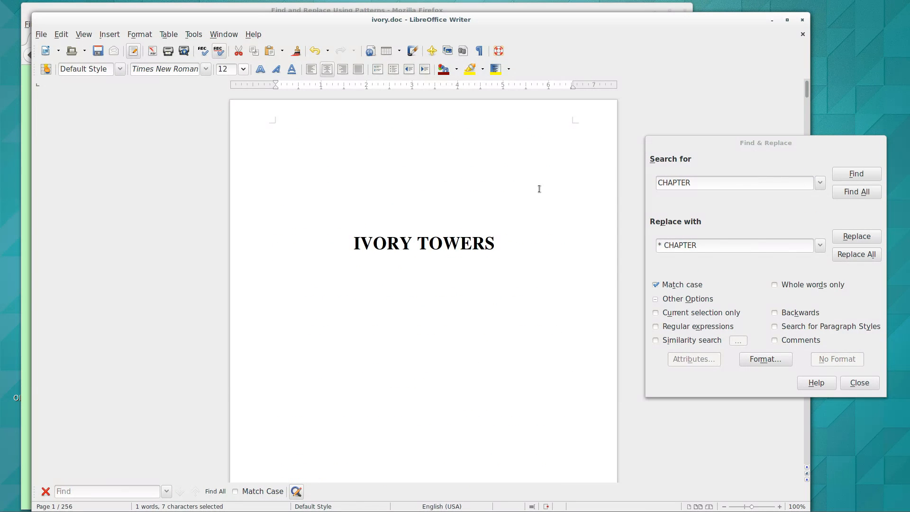
# - Copy the scene-break search pattern "* * * * *" from the instructions page in Firefox
pyautogui.moveTo(158, 19); pyautogui.dragTo(182, 42)
pyautogui.click(43, 160)
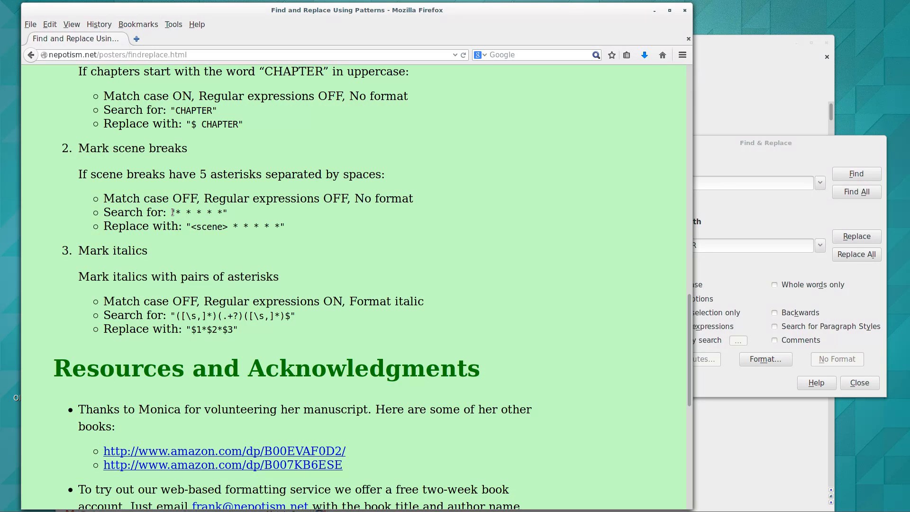
pyautogui.moveTo(175, 212); pyautogui.dragTo(223, 211)
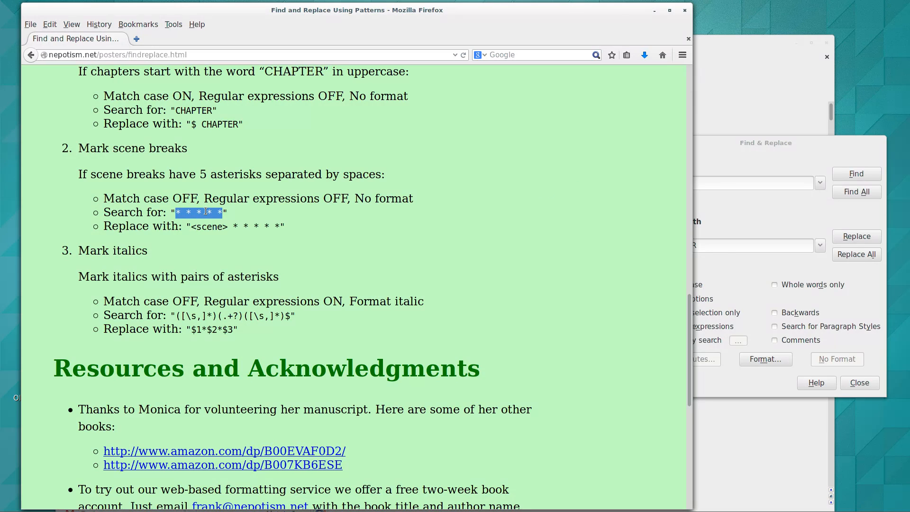
pyautogui.rightClick(204, 213)
pyautogui.click(226, 218)
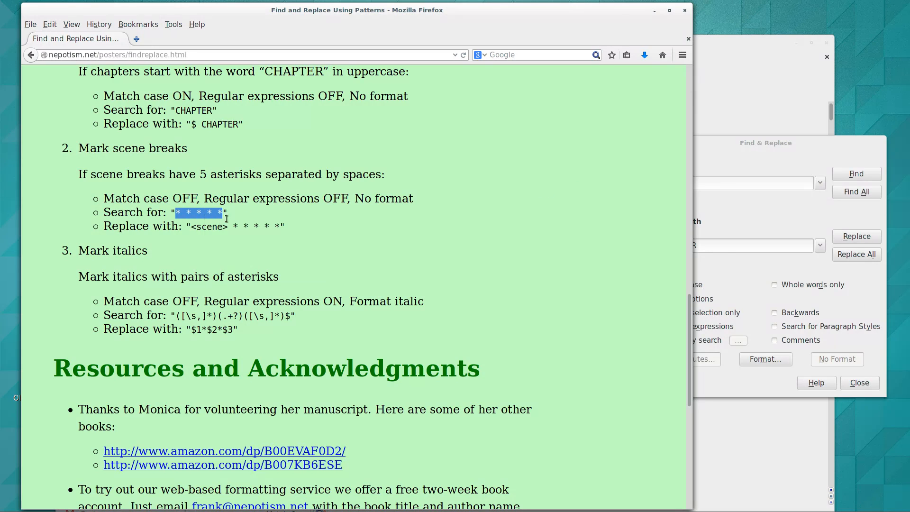
# - Replace the search text in Writer's Find & Replace with the copied "* * * * *" and find the first two scene breaks
pyautogui.click(706, 157)
pyautogui.doubleClick(670, 183)
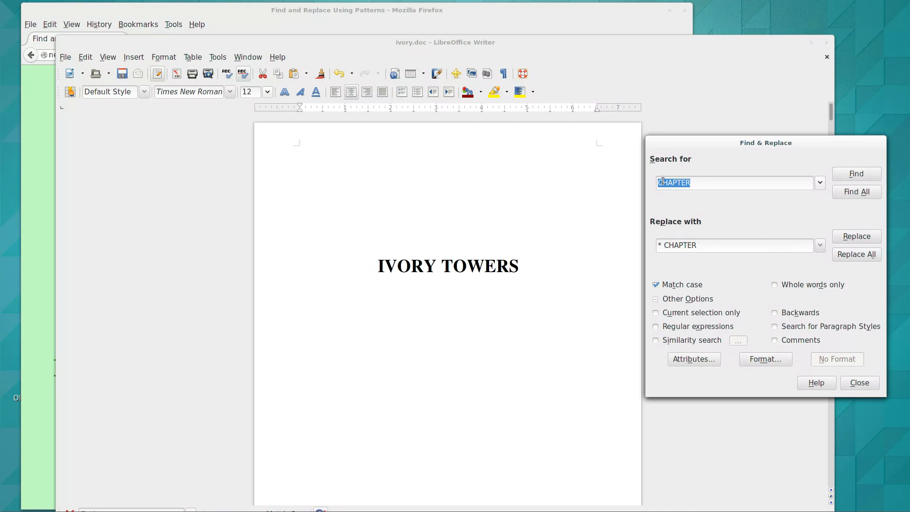
pyautogui.rightClick(663, 181)
pyautogui.click(687, 220)
pyautogui.click(868, 174)
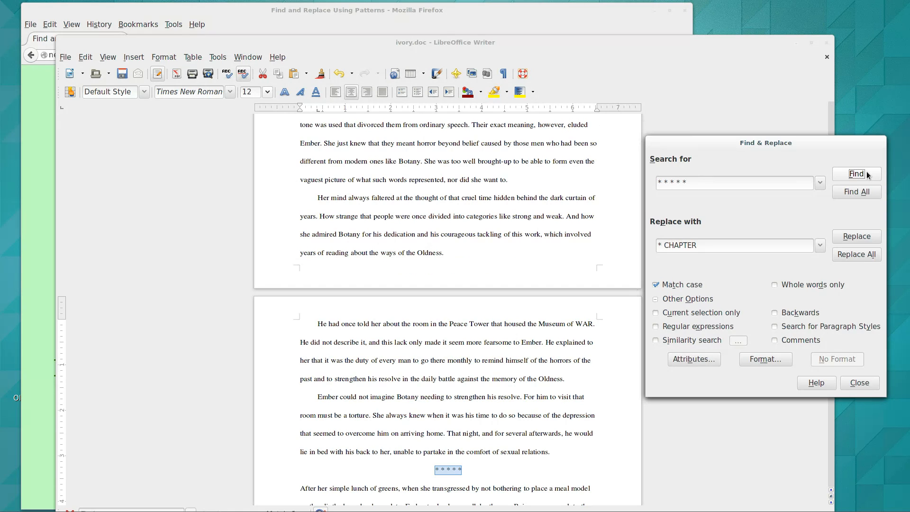
pyautogui.click(867, 174)
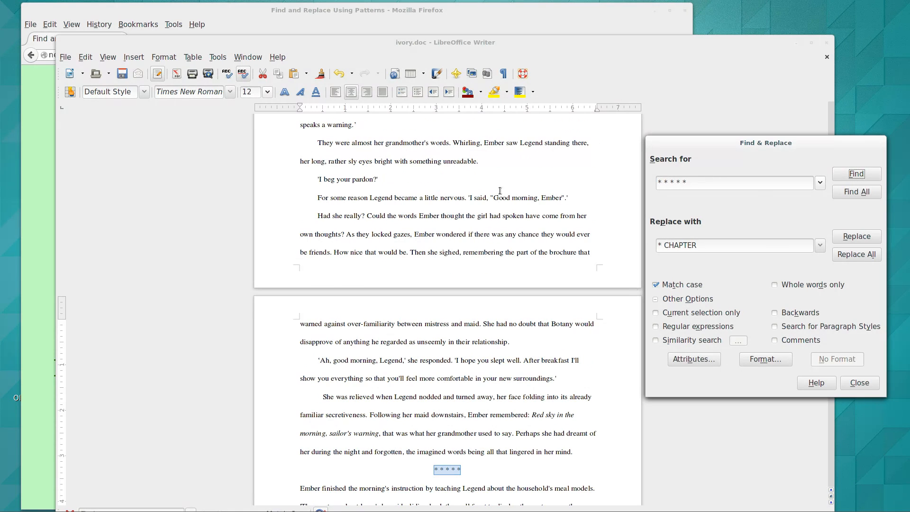
# - Zoom the document view to 200%
pyautogui.click(319, 254)
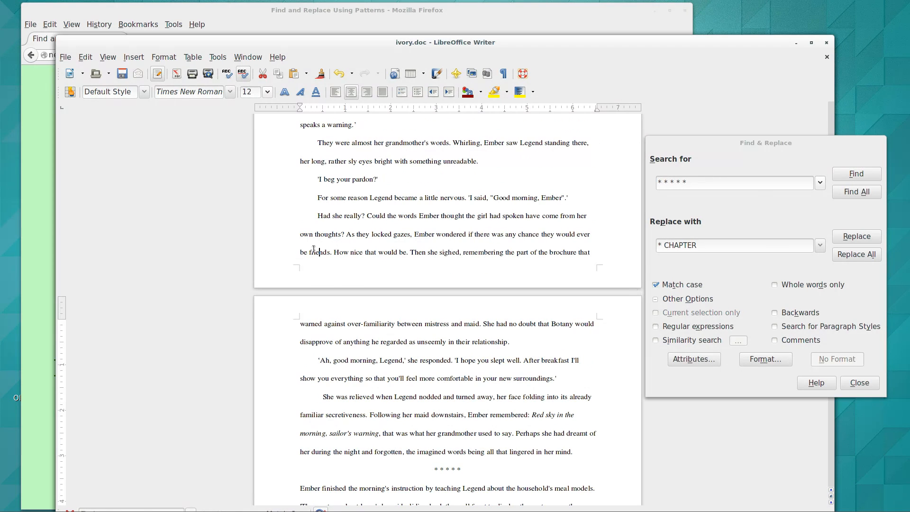
pyautogui.click(109, 58)
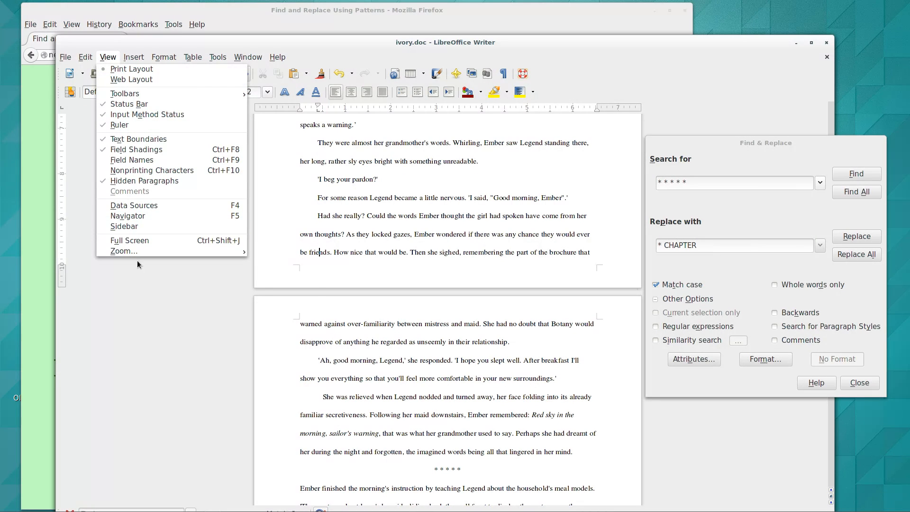
pyautogui.moveTo(135, 252)
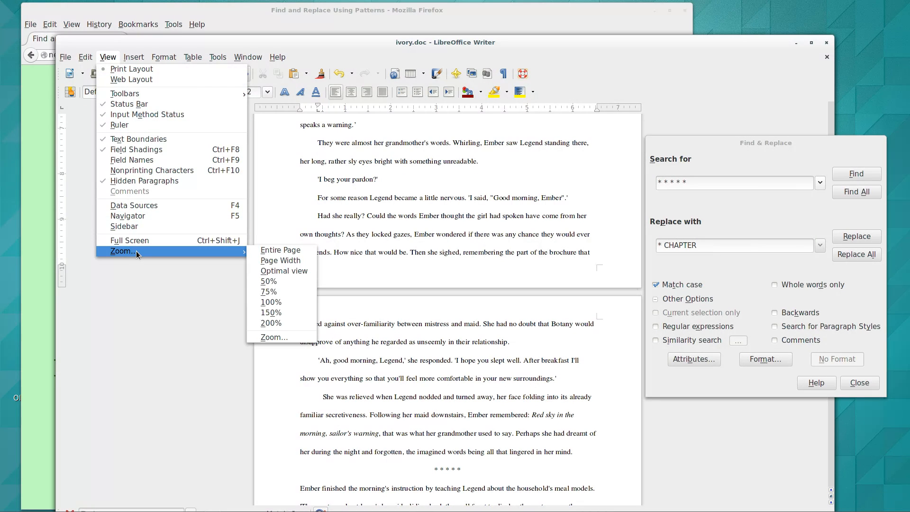
pyautogui.click(273, 325)
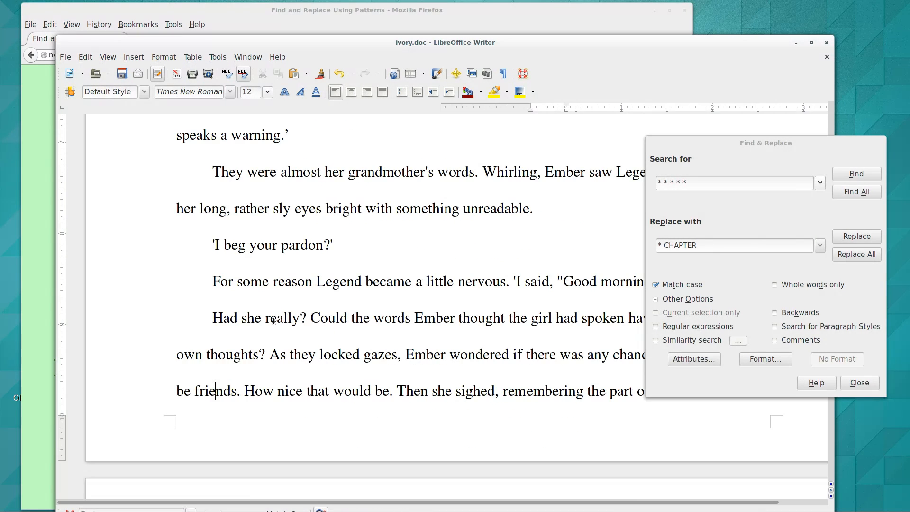
# - Find two more "* * * * *" scene breaks in the enlarged view, and return to the start of the document
pyautogui.click(843, 174)
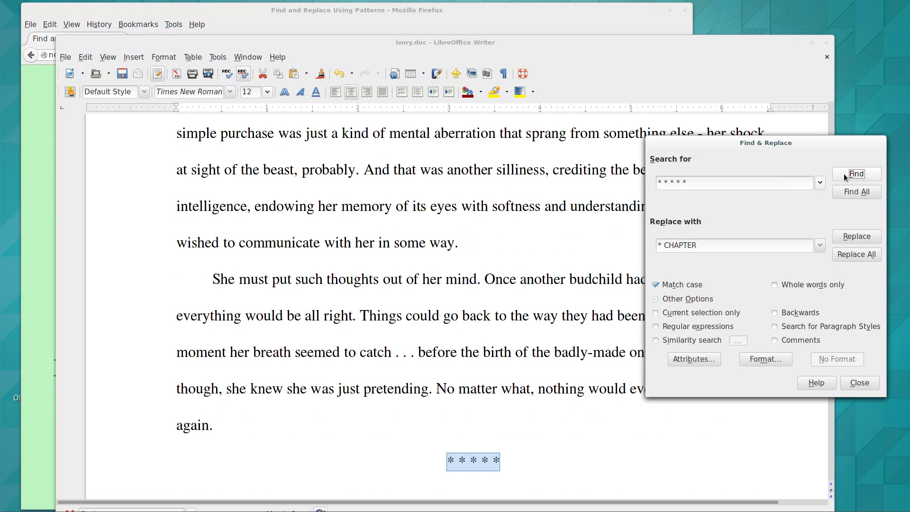
pyautogui.click(843, 173)
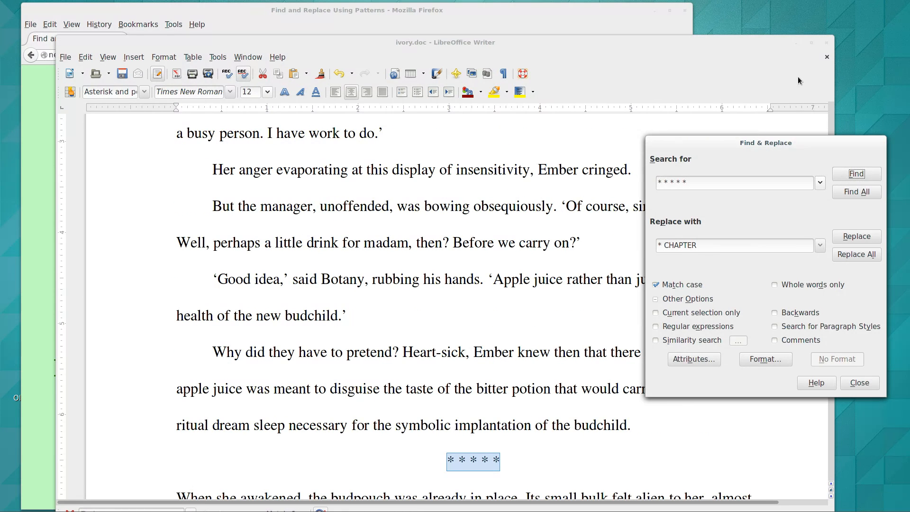
pyautogui.click(830, 112)
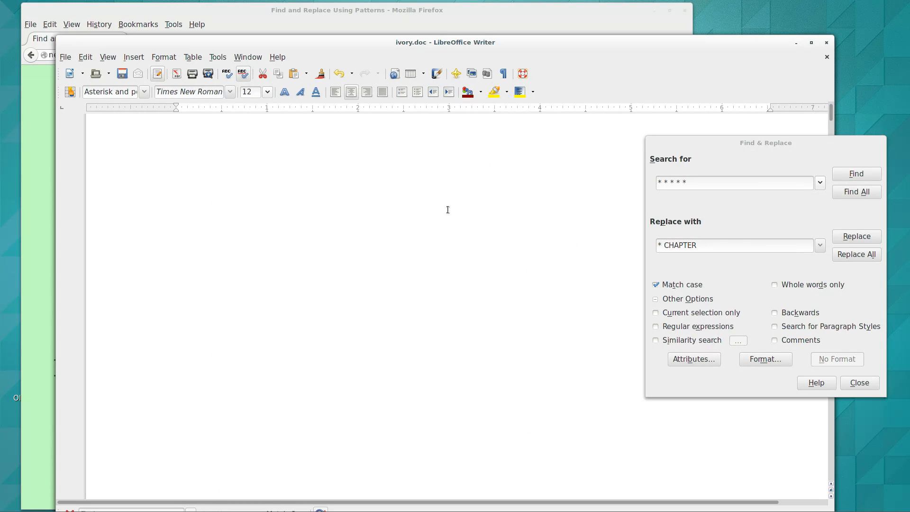
# - Copy the scene-break replacement "<scene> * * * * *" from the instructions page in Firefox
pyautogui.click(416, 213)
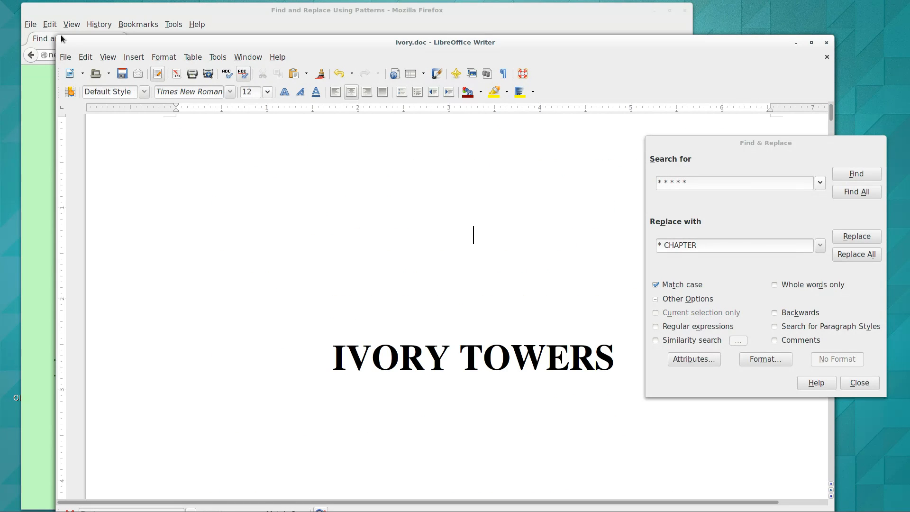
pyautogui.click(43, 148)
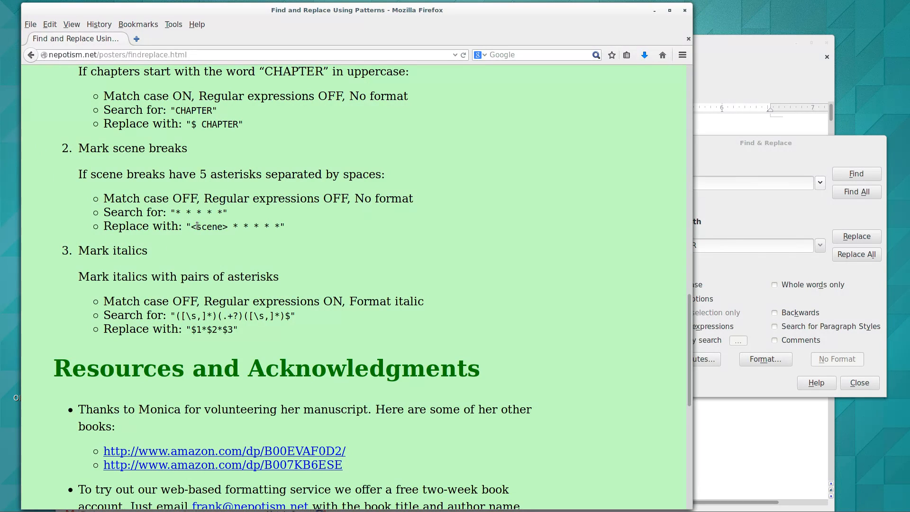
pyautogui.moveTo(190, 228); pyautogui.dragTo(274, 229)
pyautogui.hotkey('ctrl', 'c')
pyautogui.rightClick(273, 229)
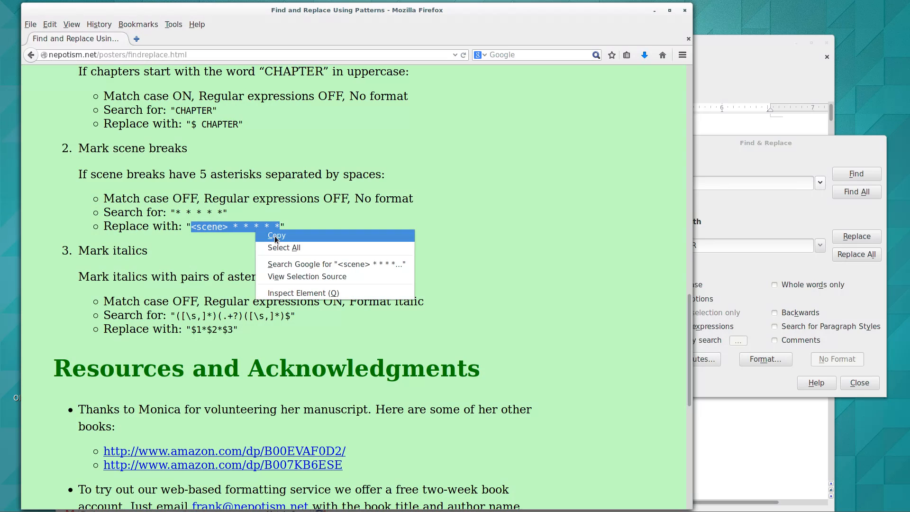
pyautogui.click(281, 237)
# - Set the replacement text in Writer's Find & Replace to the copied "<scene> * * * * *"
pyautogui.click(700, 141)
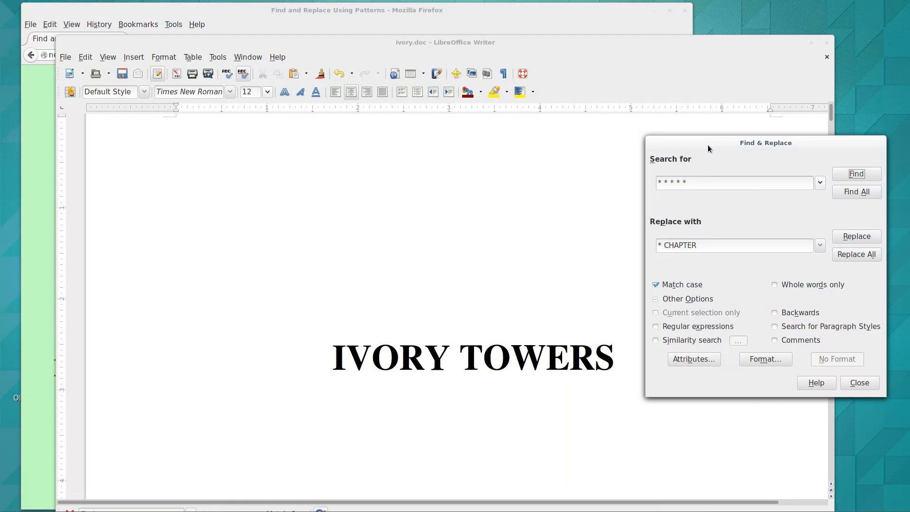
pyautogui.tripleClick(675, 244)
pyautogui.rightClick(675, 243)
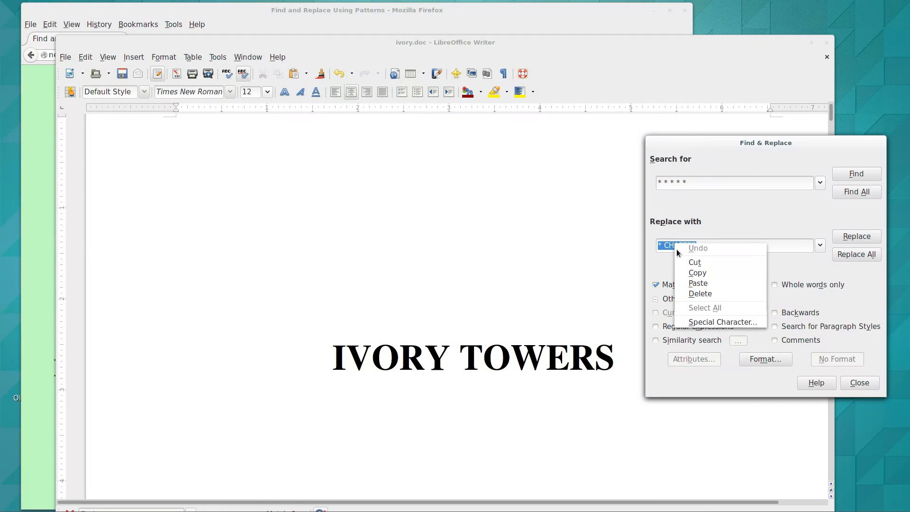
pyautogui.click(703, 284)
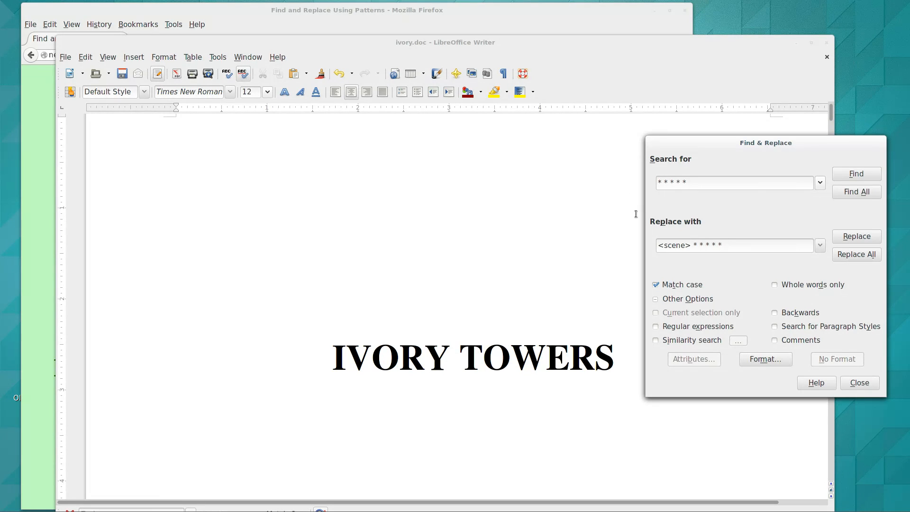
# - Turn off case matching and replace all "* * * * *" scene breaks with "<scene> * * * * *"
pyautogui.click(653, 286)
pyautogui.tripleClick(717, 182)
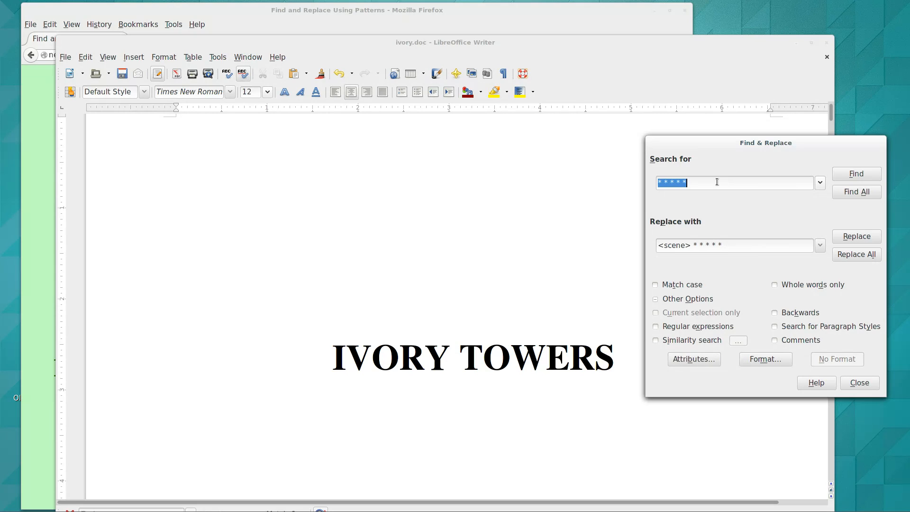
pyautogui.click(717, 182)
pyautogui.click(861, 255)
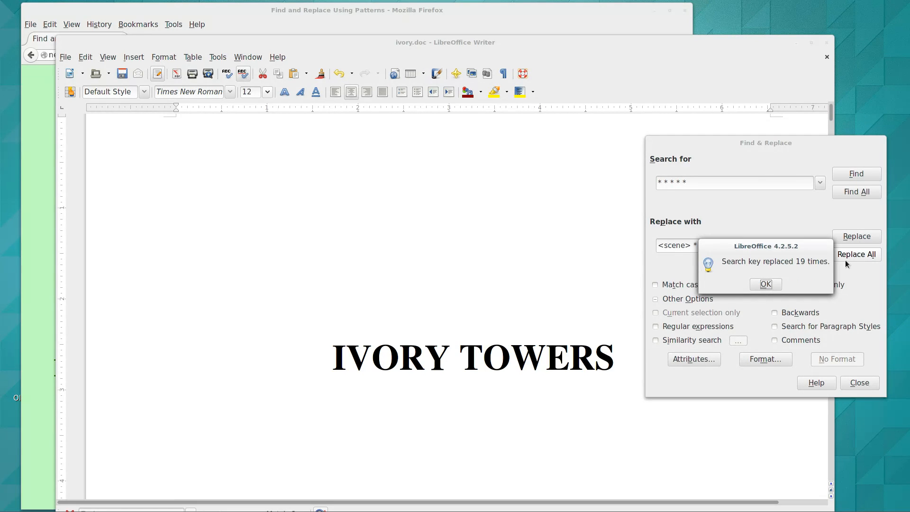
pyautogui.click(767, 285)
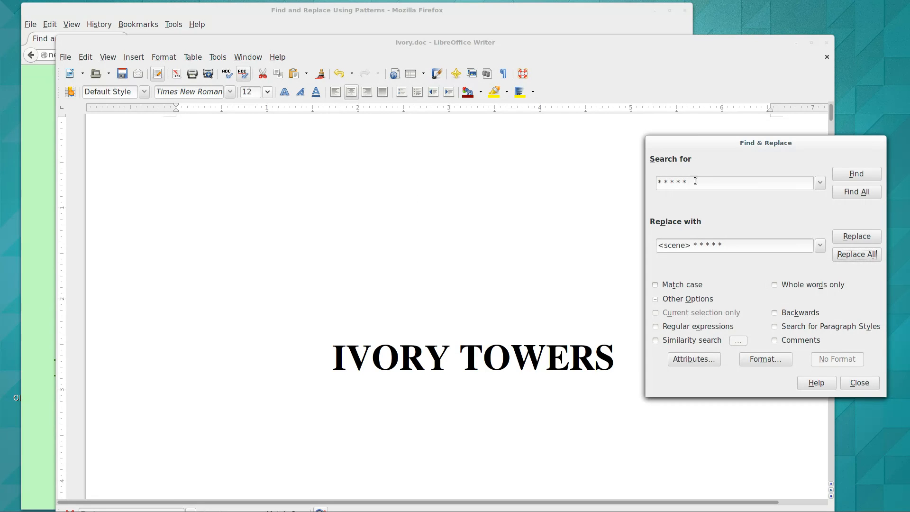
# - Find the first tagged scene break and left-align its "<scene> * * * * *" line
pyautogui.click(850, 176)
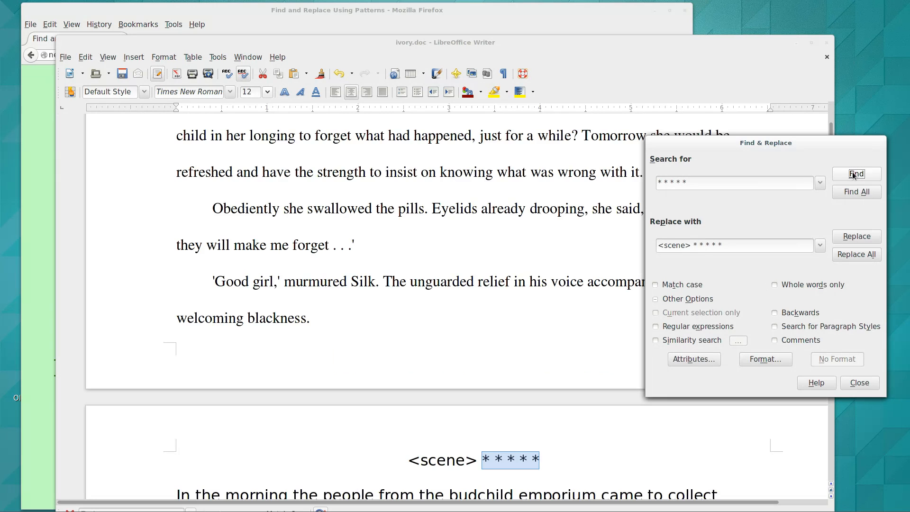
pyautogui.scroll(-3, 465, 201)
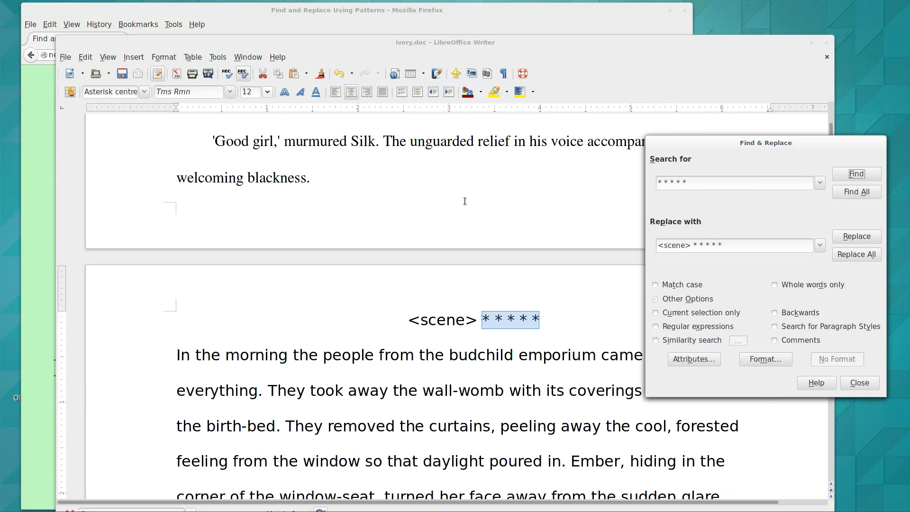
pyautogui.click(411, 321)
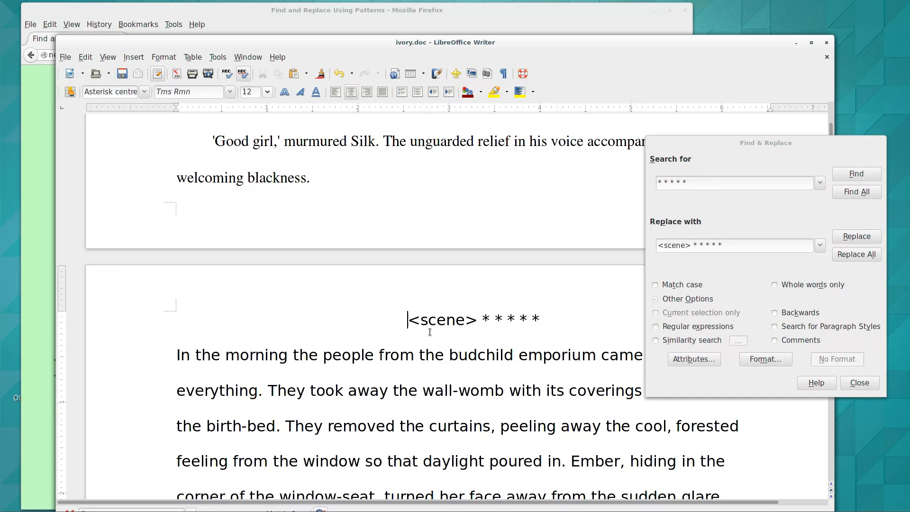
pyautogui.press('Left')
pyautogui.click(335, 93)
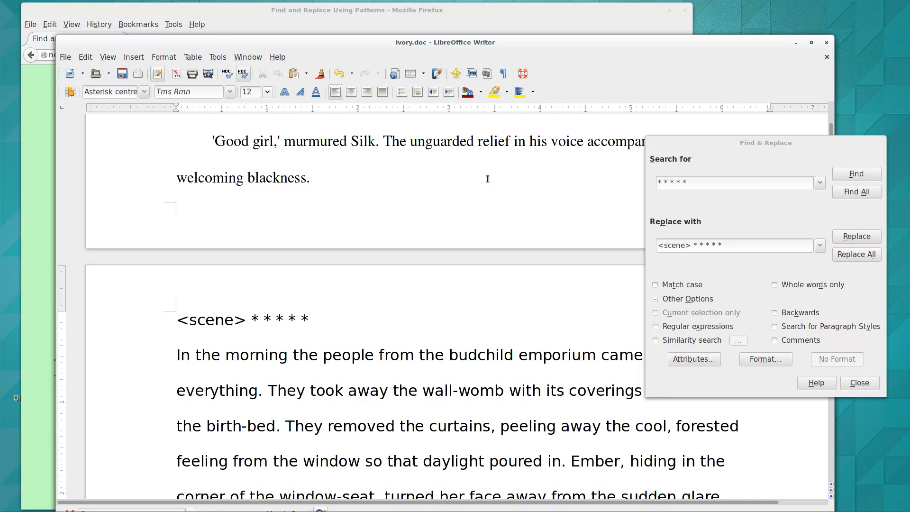
pyautogui.scroll(-3, 561, 234)
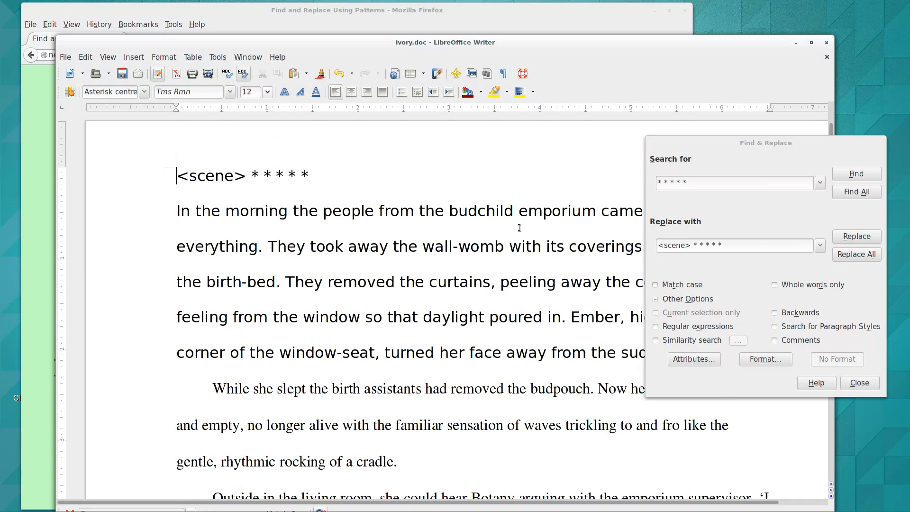
# - Review the "Mark italics" instructions in Firefox and enable regular expressions in Writer's Find & Replace
pyautogui.click(28, 229)
pyautogui.scroll(2, 165, 122)
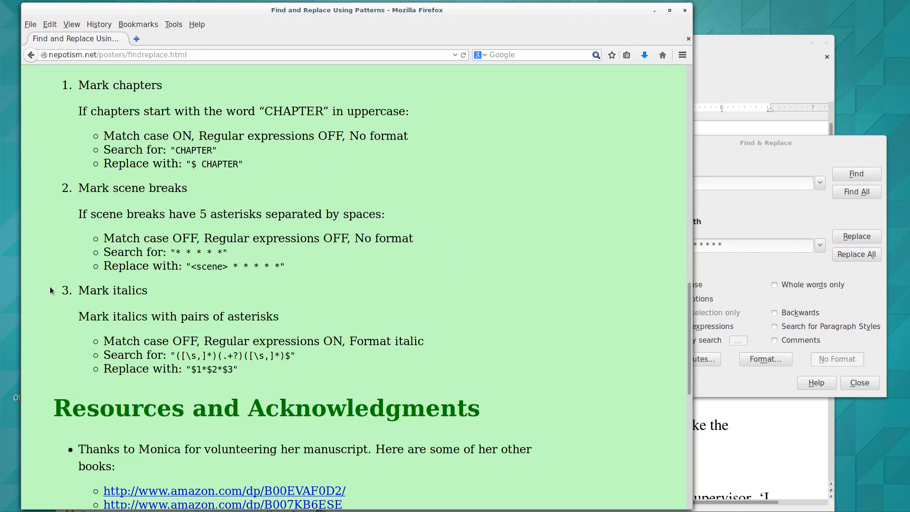
pyautogui.scroll(-3, 50, 286)
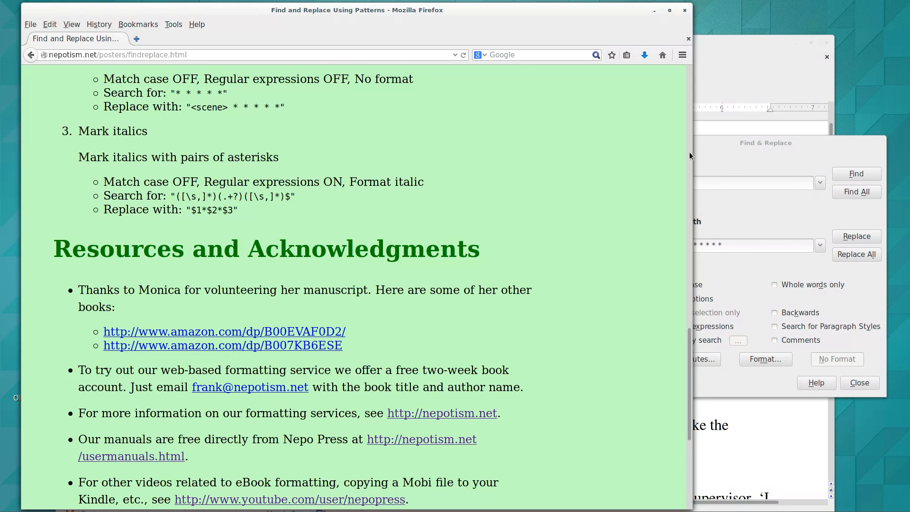
pyautogui.click(709, 147)
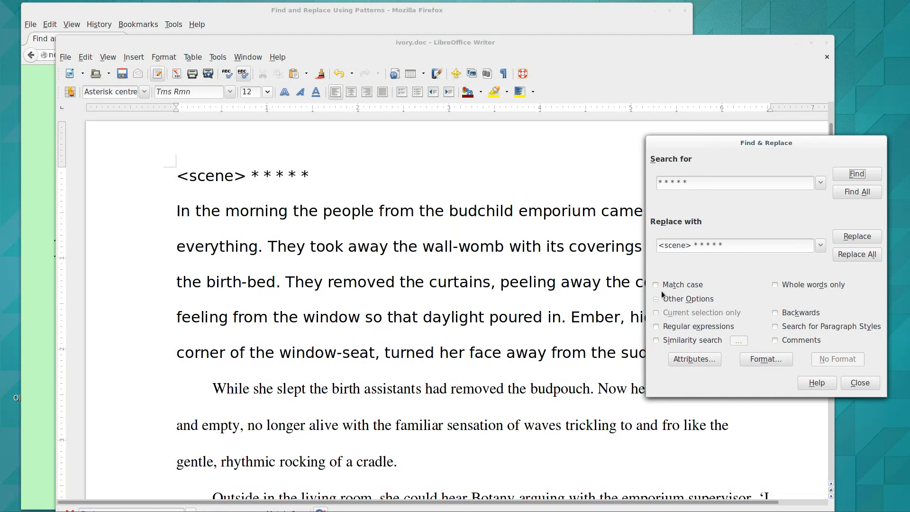
pyautogui.click(33, 172)
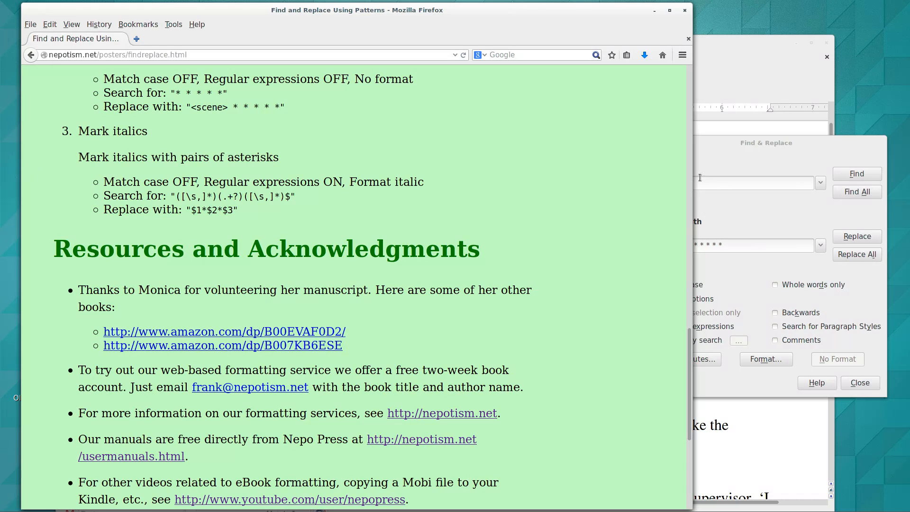
pyautogui.click(710, 152)
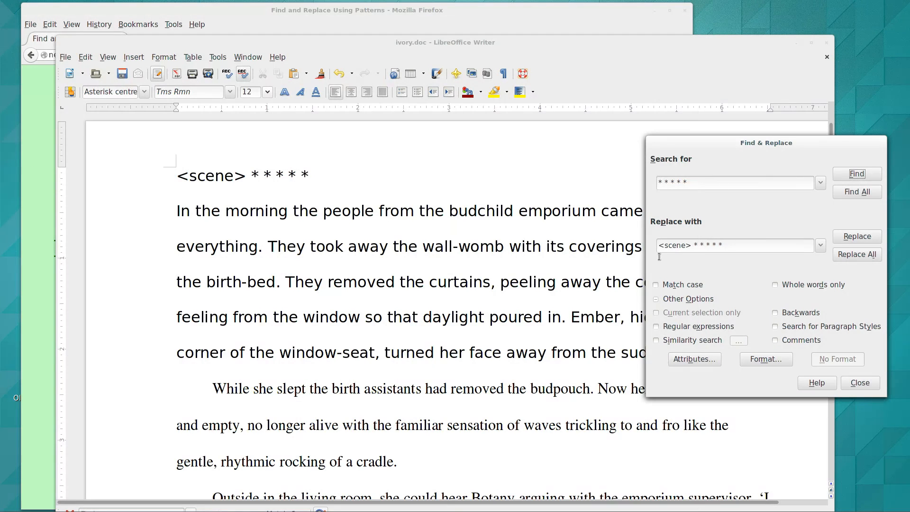
pyautogui.click(656, 326)
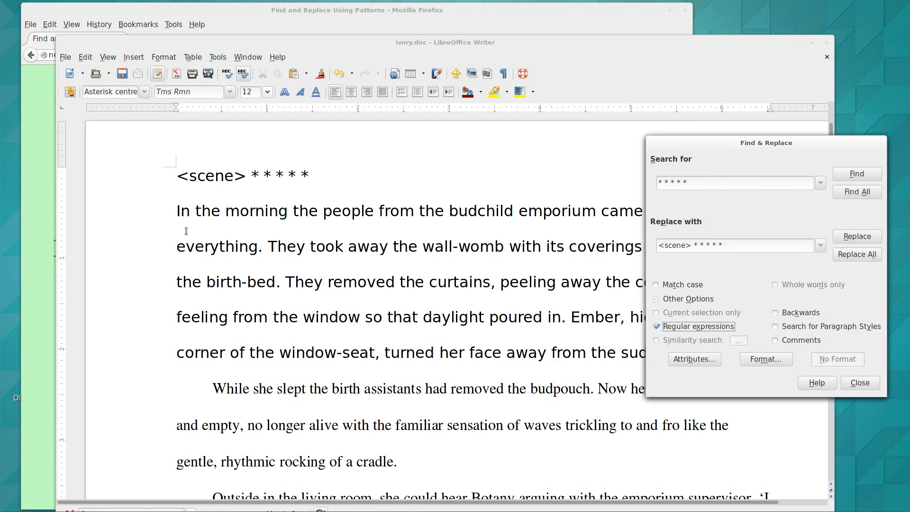
# - Check the required format in the Firefox instructions and restrict the Writer search to italic text
pyautogui.click(39, 192)
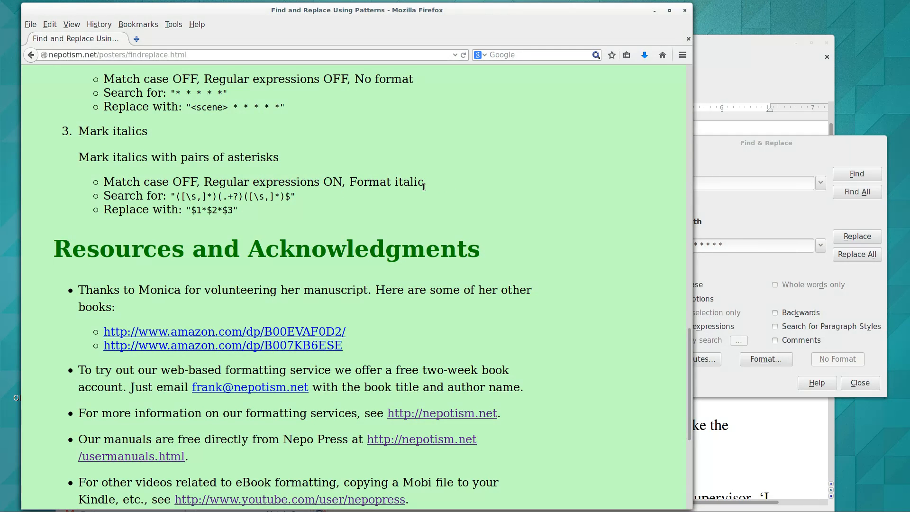
pyautogui.click(740, 151)
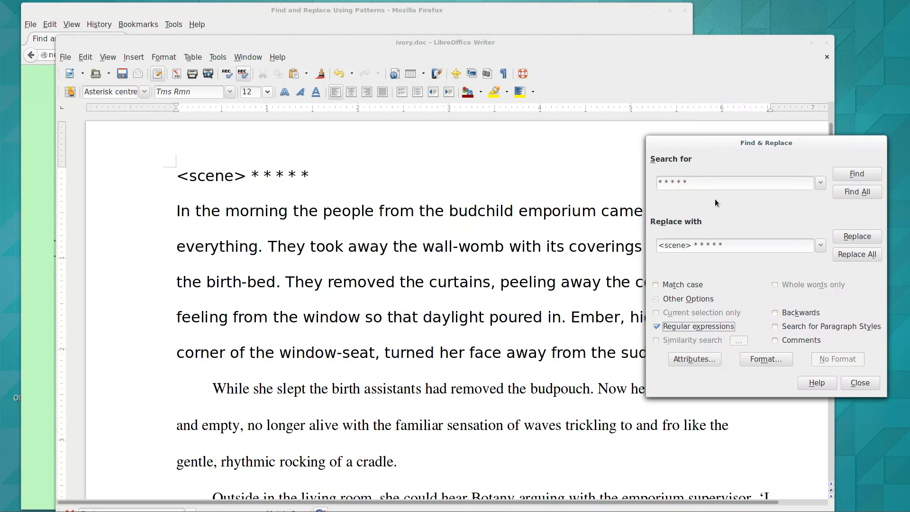
pyautogui.click(701, 181)
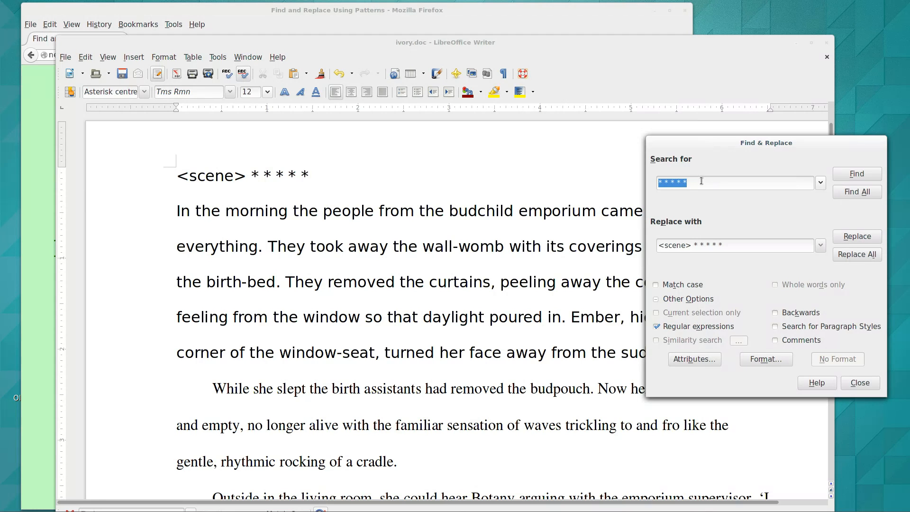
pyautogui.click(703, 180)
pyautogui.click(767, 359)
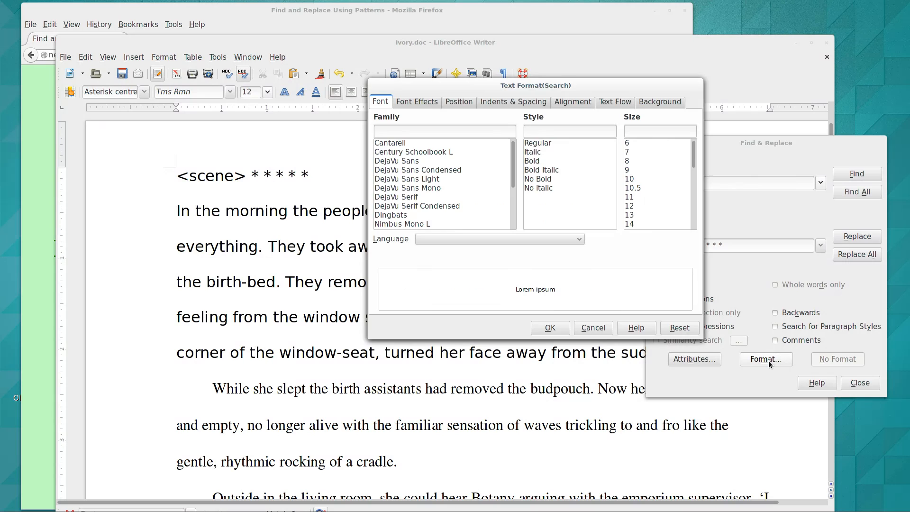
pyautogui.click(533, 152)
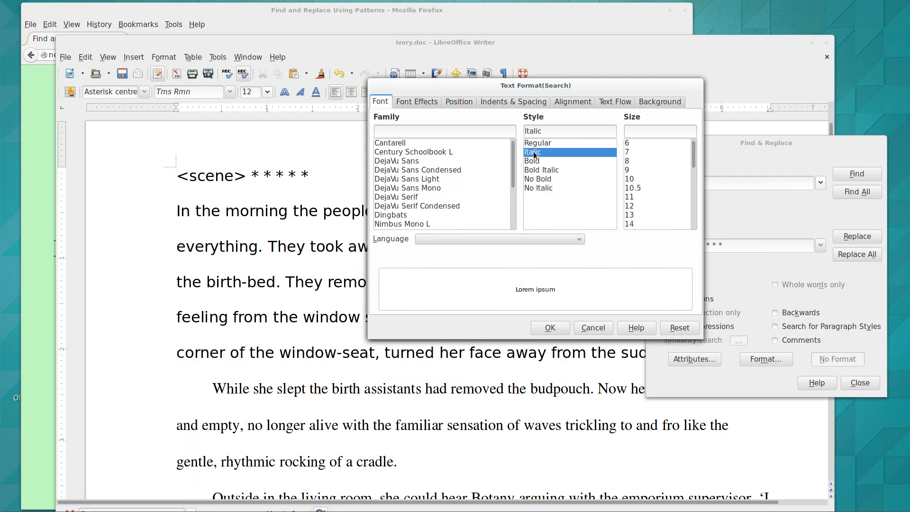
pyautogui.click(555, 327)
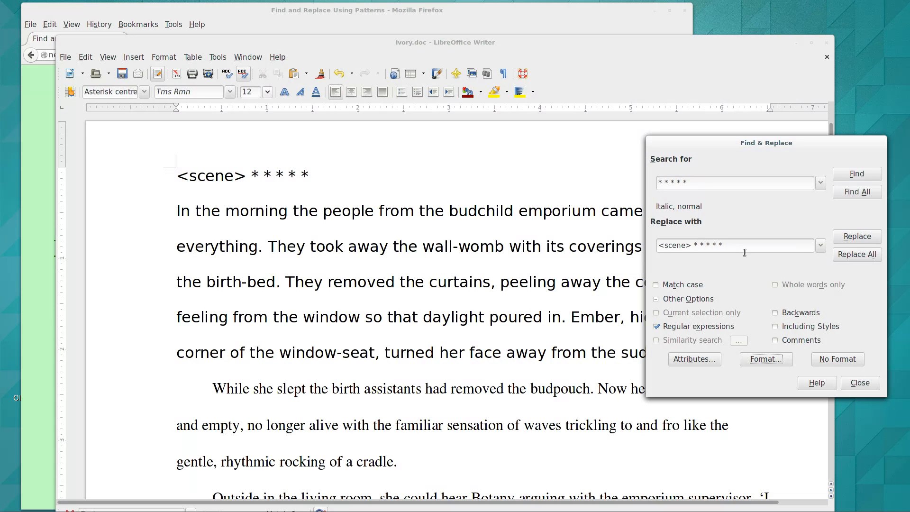
# - Copy the italics search pattern "([\s,]*)(.+?)([\s,]*)$" from the instructions page in Firefox
pyautogui.click(33, 196)
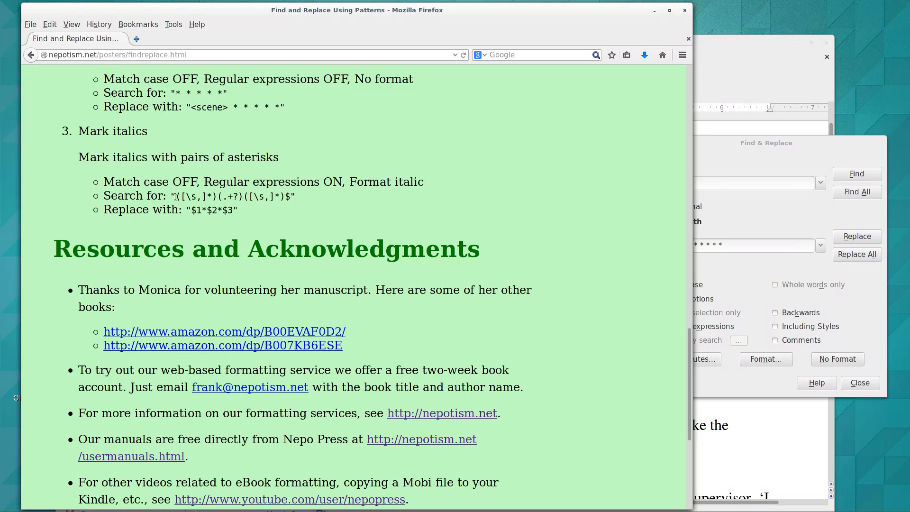
pyautogui.moveTo(176, 196); pyautogui.dragTo(288, 198)
pyautogui.rightClick(276, 196)
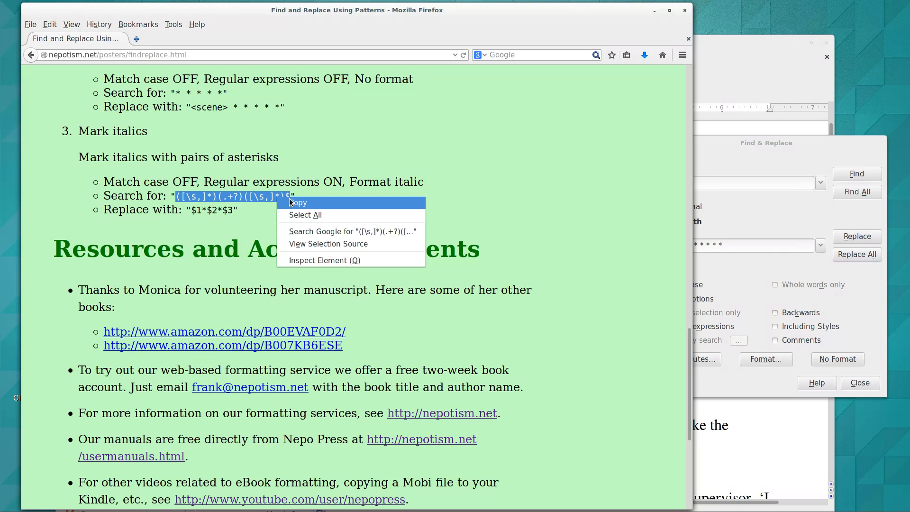
pyautogui.click(309, 201)
# - Paste the copied pattern "([\s,]*)(.+?)([\s,]*)$" over the replacement text in Writer's Find & Replace
pyautogui.click(749, 141)
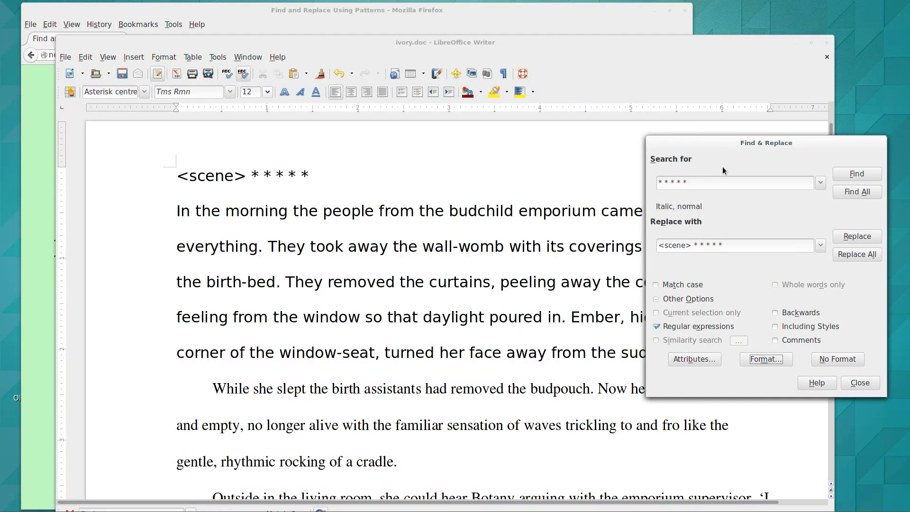
pyautogui.tripleClick(682, 246)
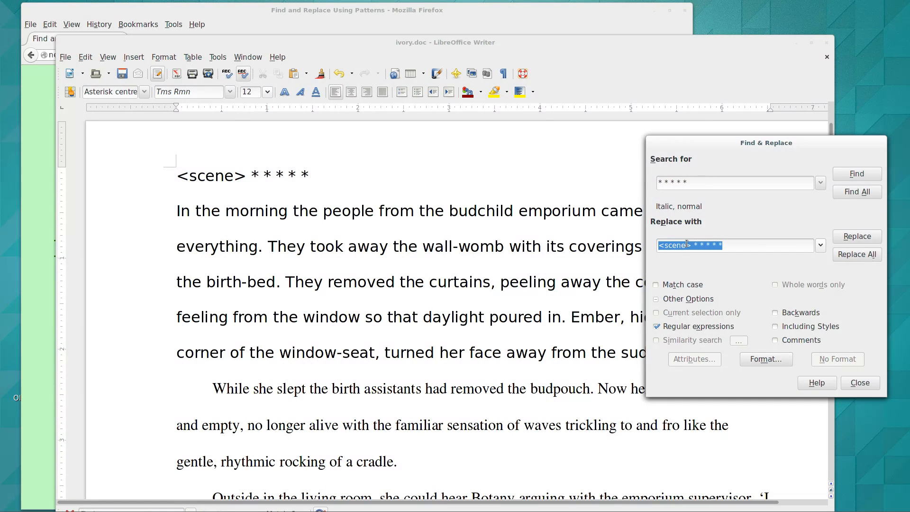
pyautogui.rightClick(685, 250)
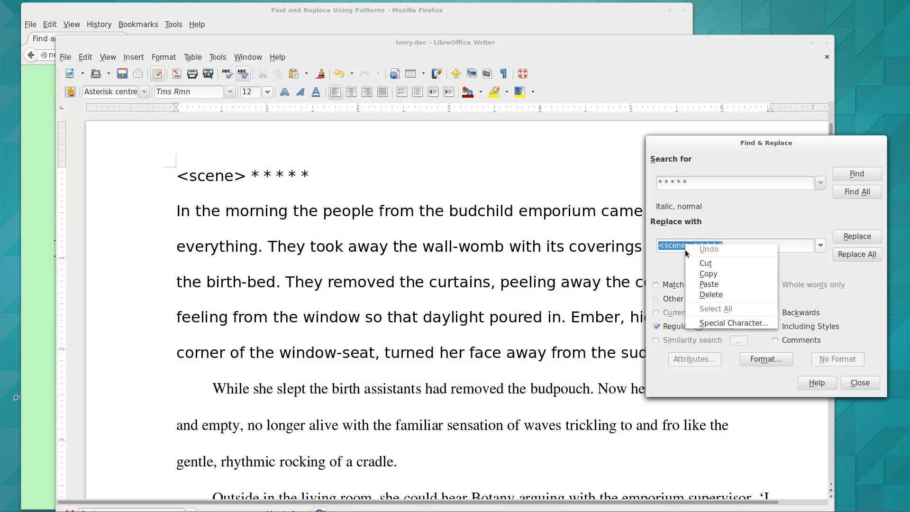
pyautogui.click(709, 285)
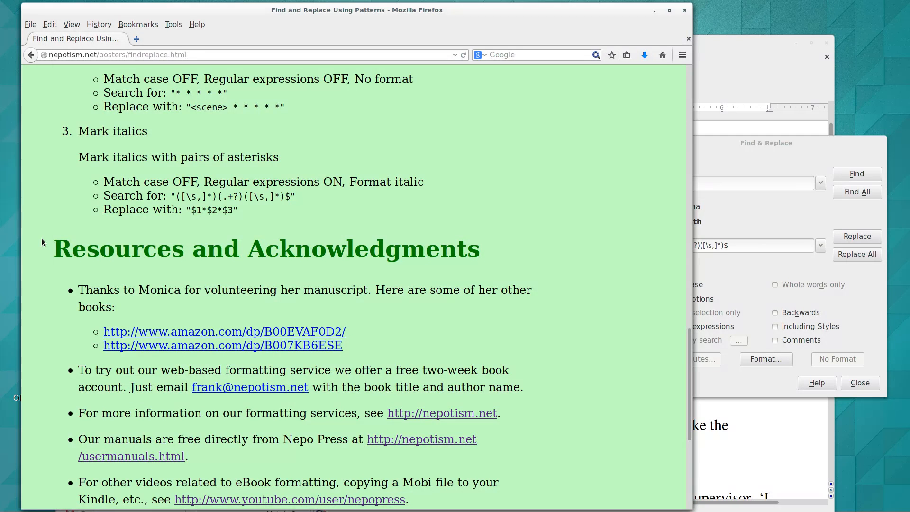
# - Check the instructions page again and set Writer's search text to the copied "([\s,]*)(.+?)([\s,]*)$"
pyautogui.click(44, 243)
pyautogui.click(727, 152)
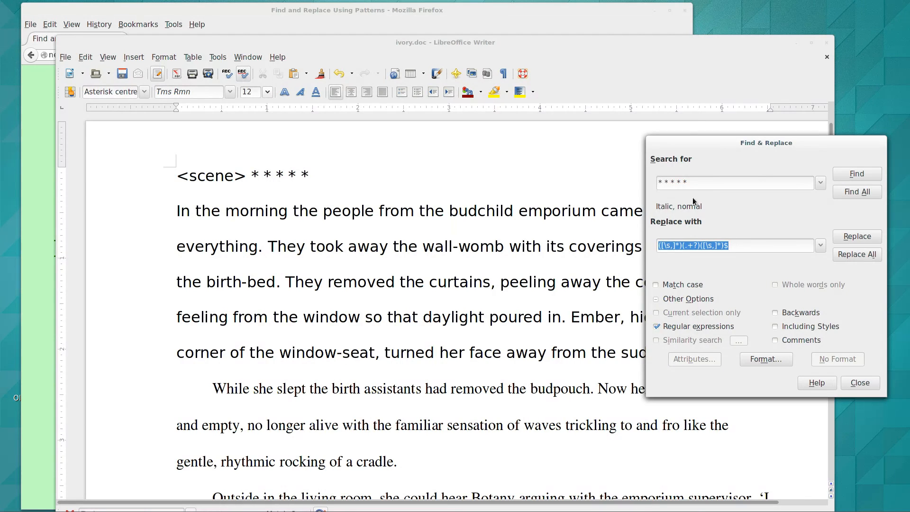
pyautogui.click(692, 179)
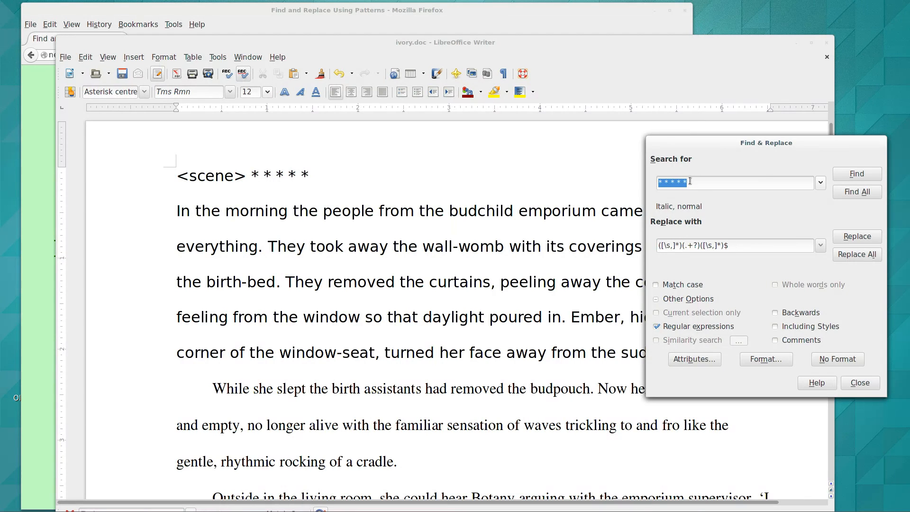
pyautogui.rightClick(689, 181)
pyautogui.click(732, 220)
# - Copy the italics replacement pattern "$1*$2*$3" from the Firefox instructions page and set it as the replacement text in Writer's Find & Replace
pyautogui.click(24, 222)
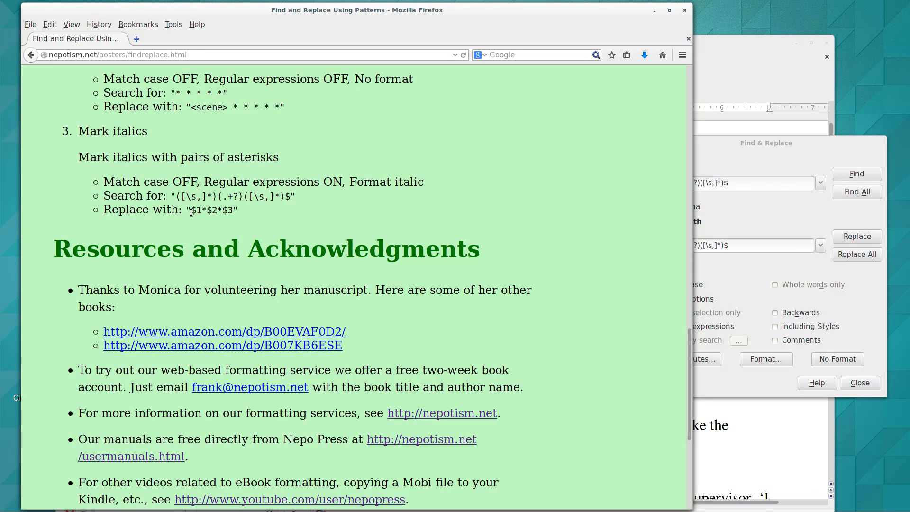
pyautogui.moveTo(191, 212); pyautogui.dragTo(233, 213)
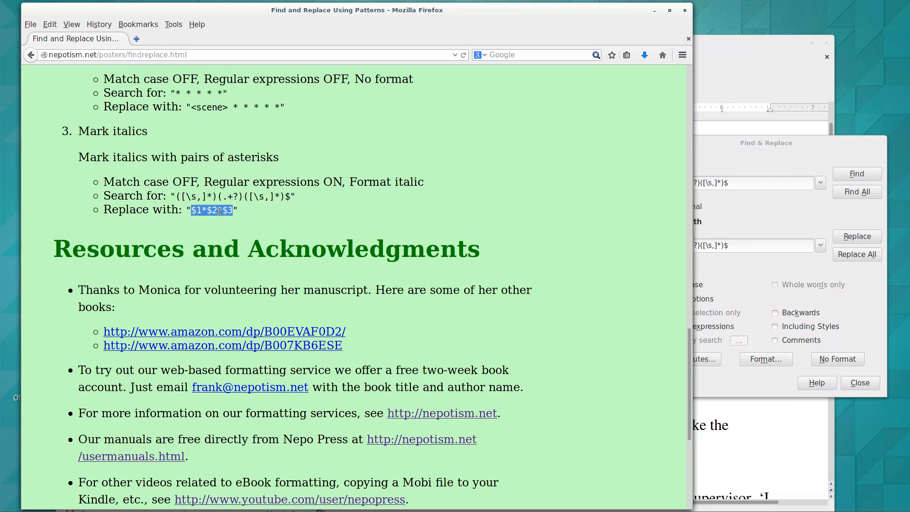
pyautogui.rightClick(219, 214)
pyautogui.click(227, 218)
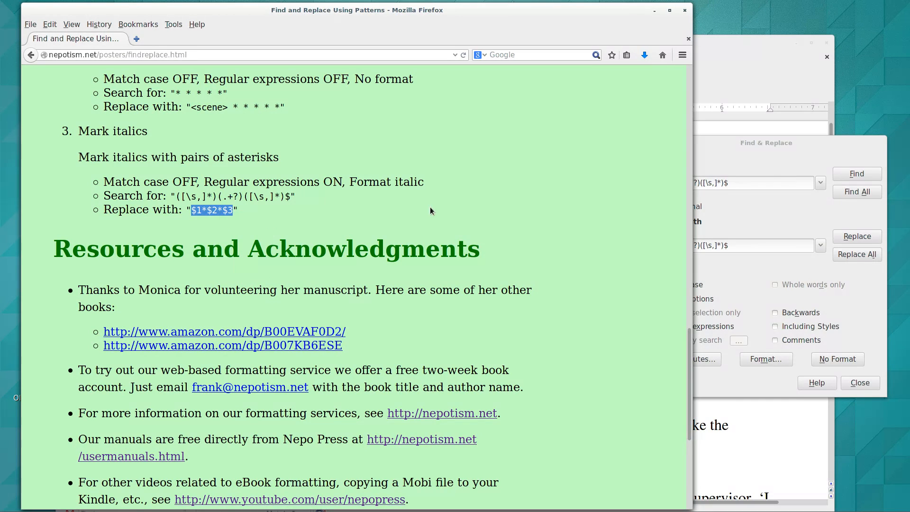
pyautogui.click(756, 161)
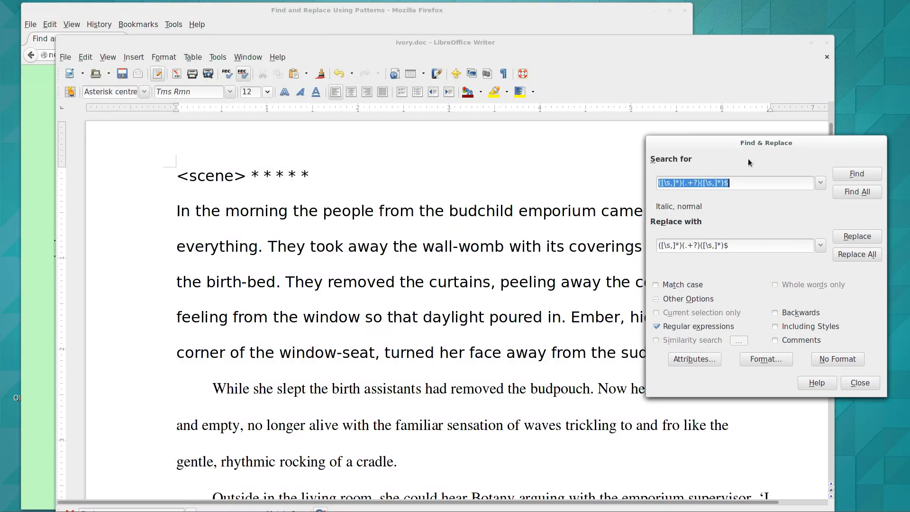
pyautogui.click(696, 246)
pyautogui.rightClick(696, 245)
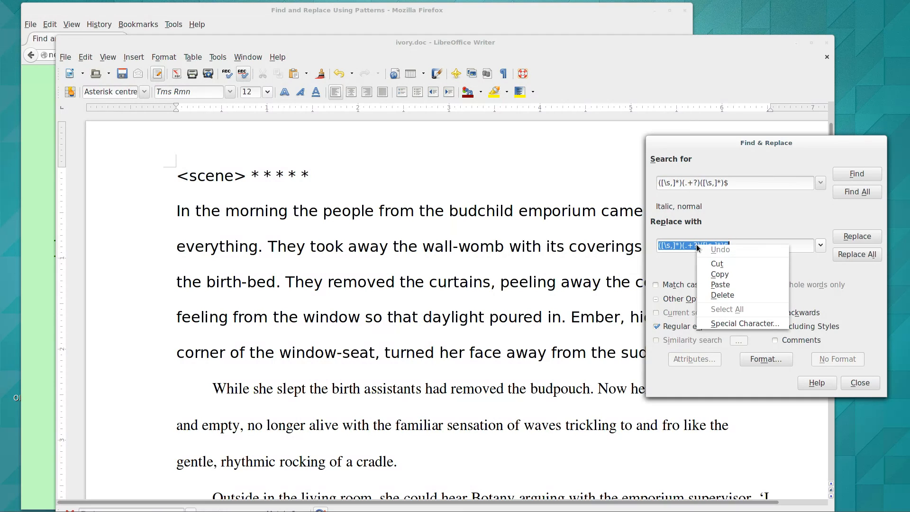
pyautogui.click(717, 284)
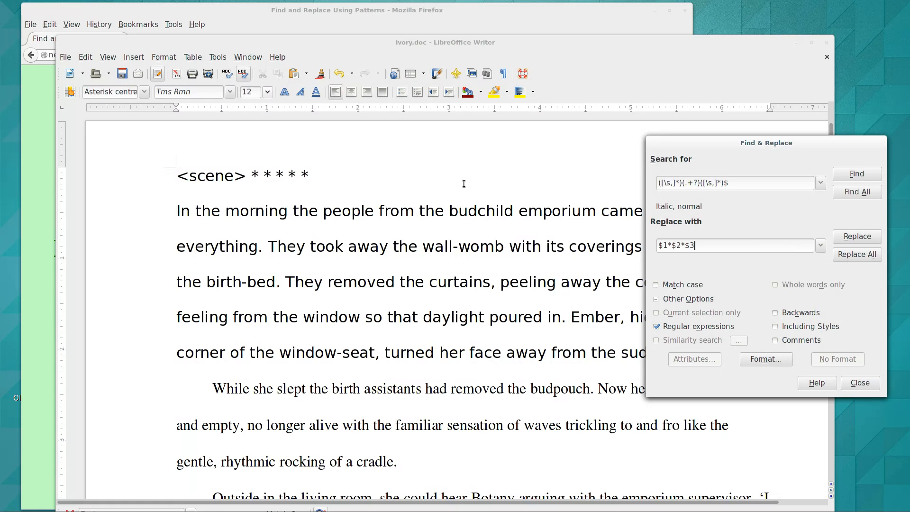
# - From the beginning of the manuscript, replace all italic matches so each is wrapped in a pair of asterisks
pyautogui.click(832, 108)
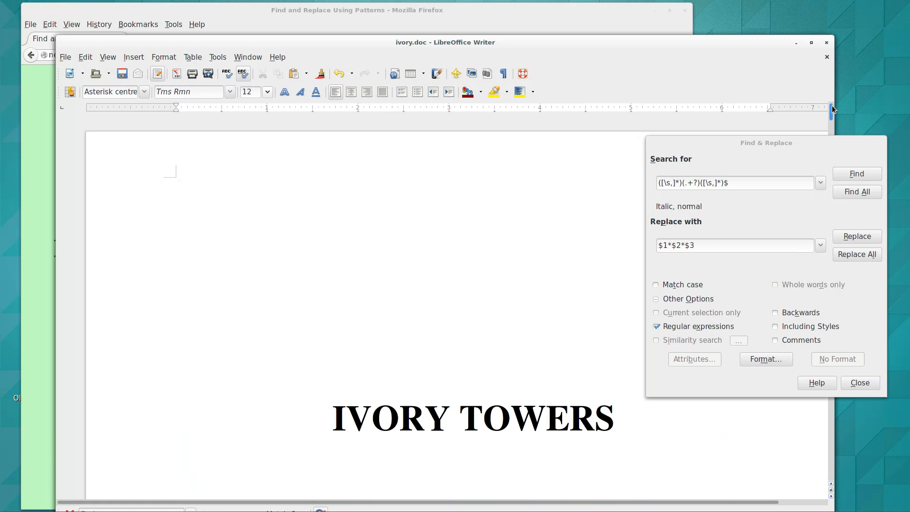
pyautogui.click(457, 260)
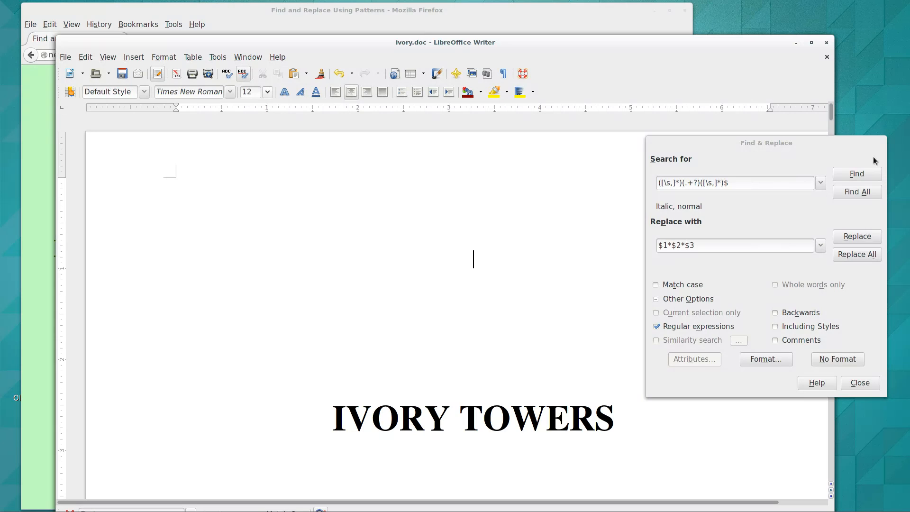
pyautogui.click(858, 256)
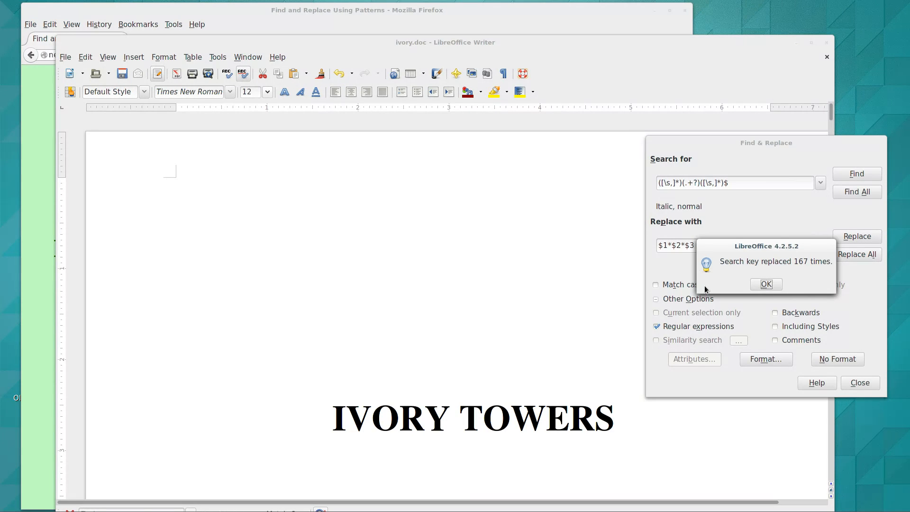
pyautogui.click(766, 284)
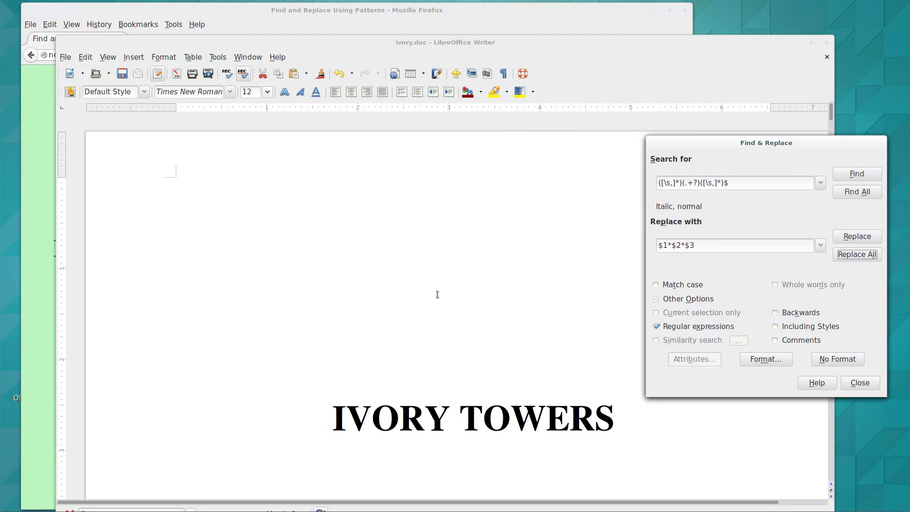
# - Clear the search text, check the asterisks on the first three italic passages found, and move the dialog clear of the text
pyautogui.tripleClick(736, 183)
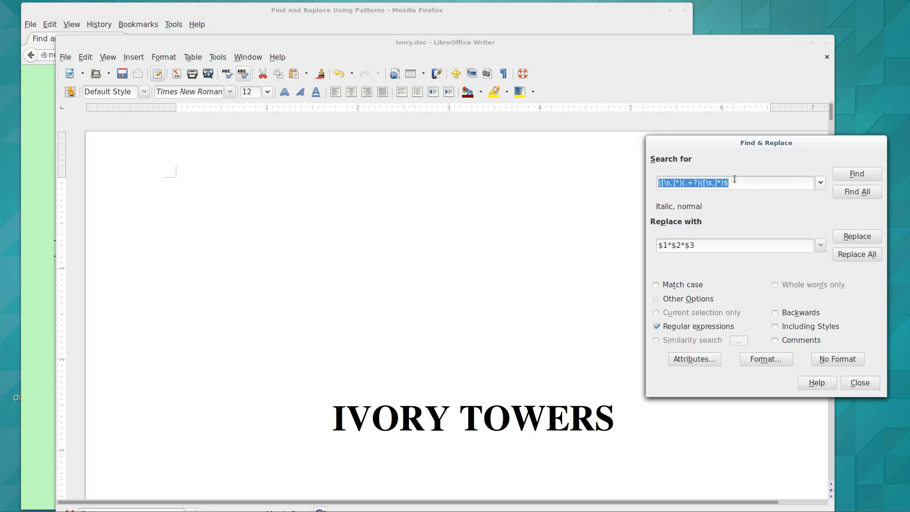
pyautogui.press('BackSpace')
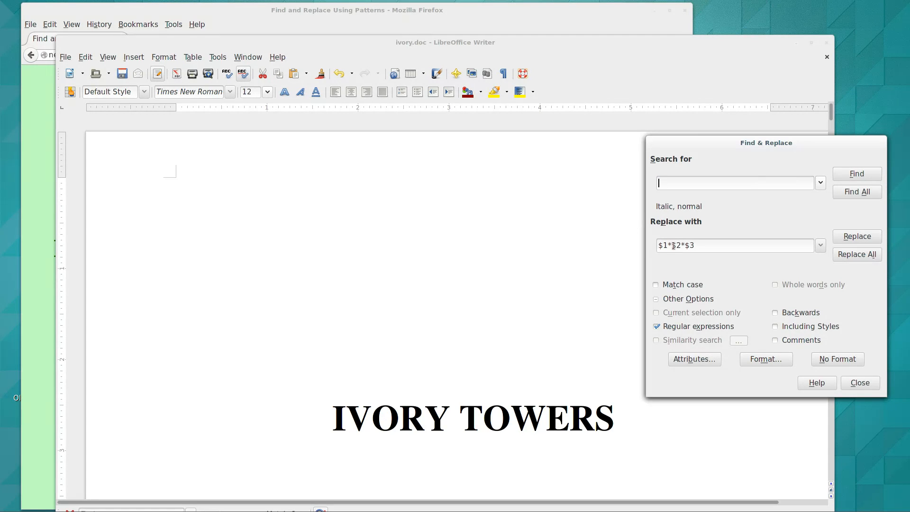
pyautogui.click(856, 173)
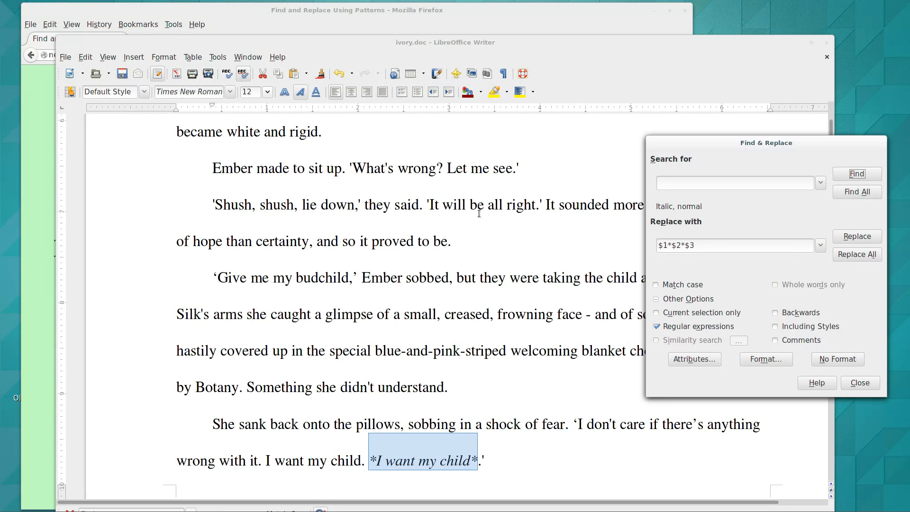
pyautogui.scroll(-1, 479, 214)
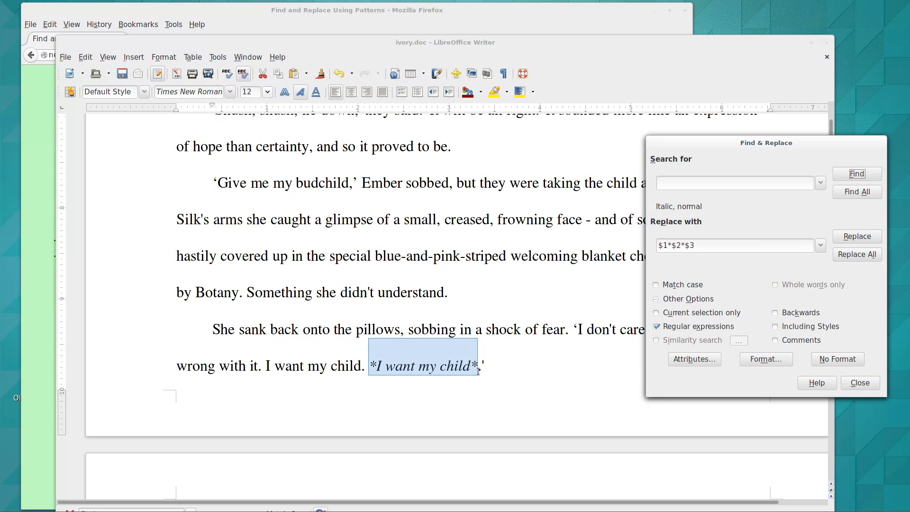
pyautogui.click(844, 173)
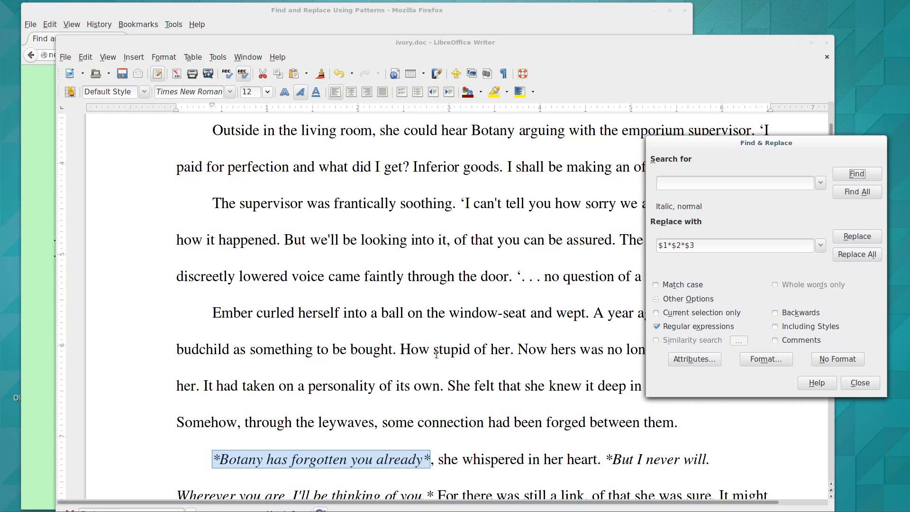
pyautogui.scroll(-3, 421, 463)
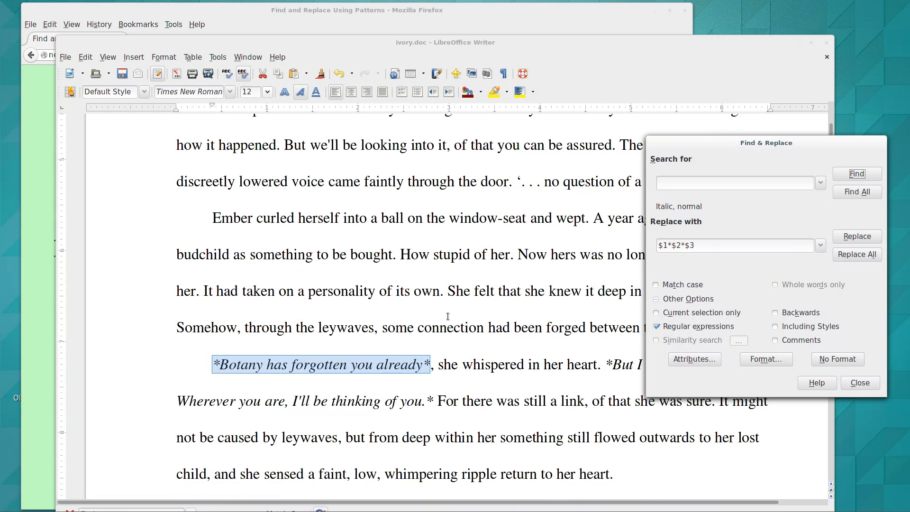
pyautogui.click(851, 171)
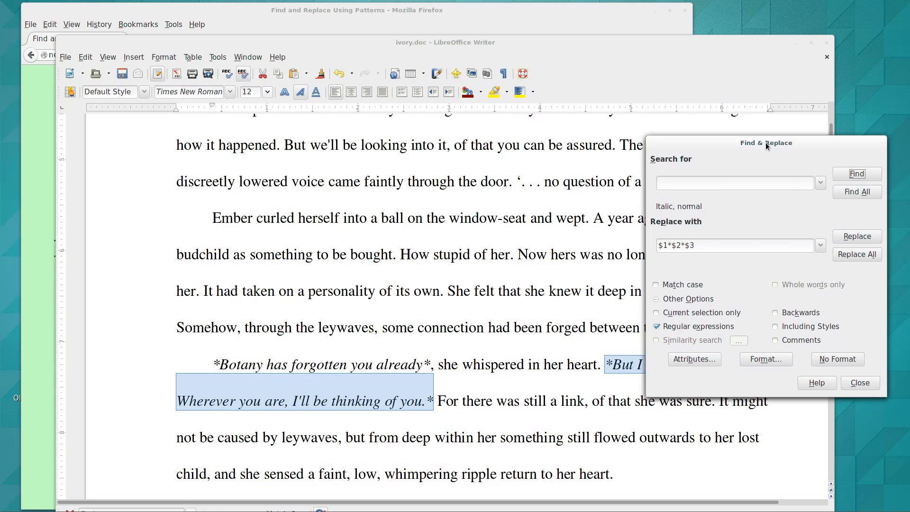
pyautogui.moveTo(766, 142); pyautogui.dragTo(763, 47)
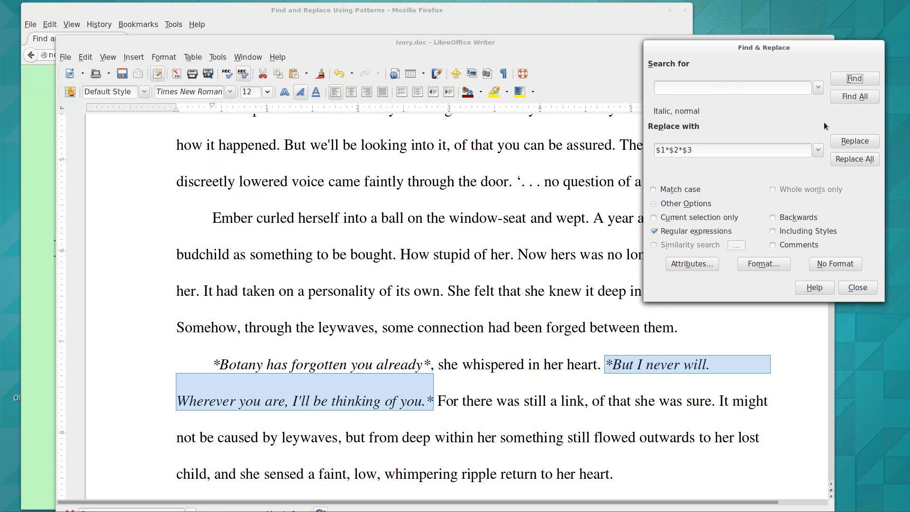
# - Find the next two italic passages and examine their asterisk pairs and the surrounding text
pyautogui.click(854, 79)
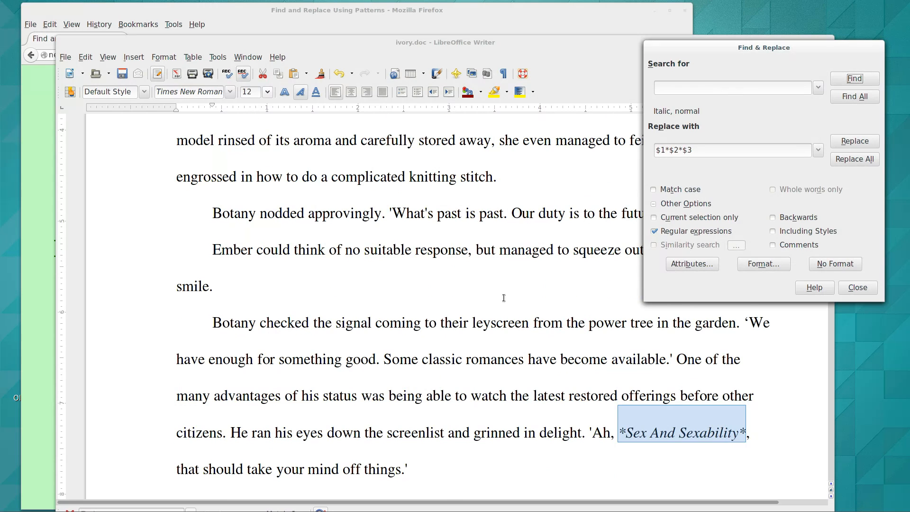
pyautogui.scroll(-2, 497, 298)
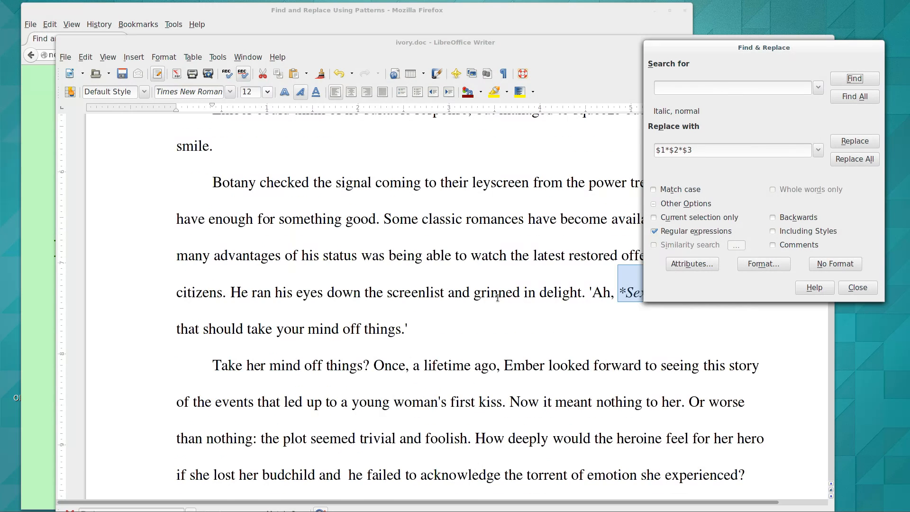
pyautogui.click(856, 78)
pyautogui.scroll(-4, 443, 264)
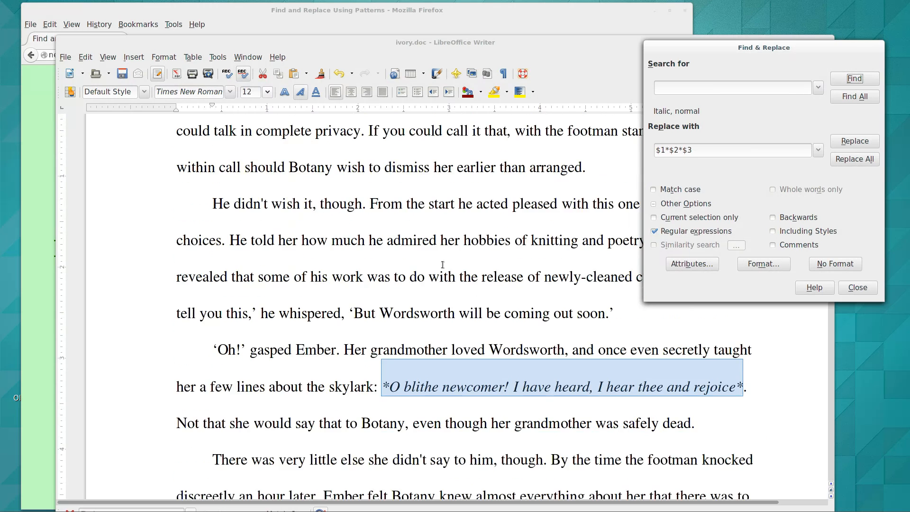
pyautogui.scroll(-7, 443, 264)
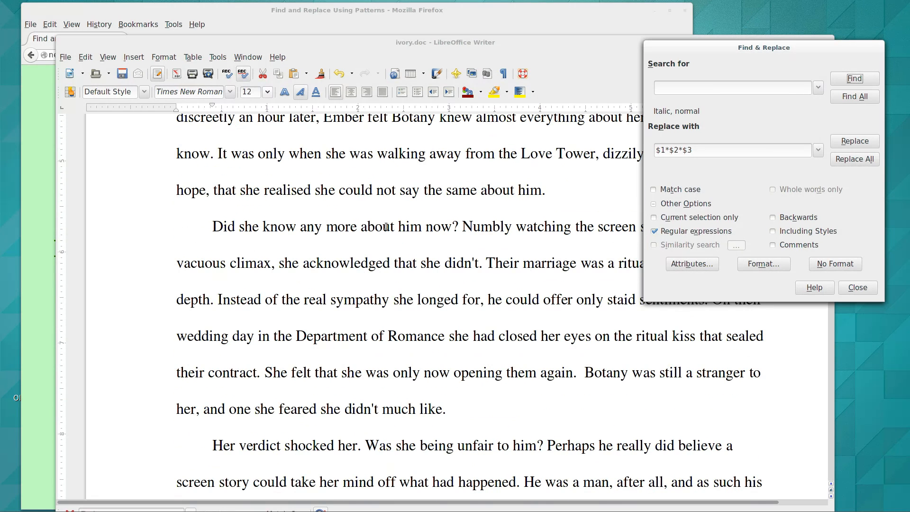
pyautogui.scroll(-3, 370, 217)
pyautogui.scroll(-1, 370, 217)
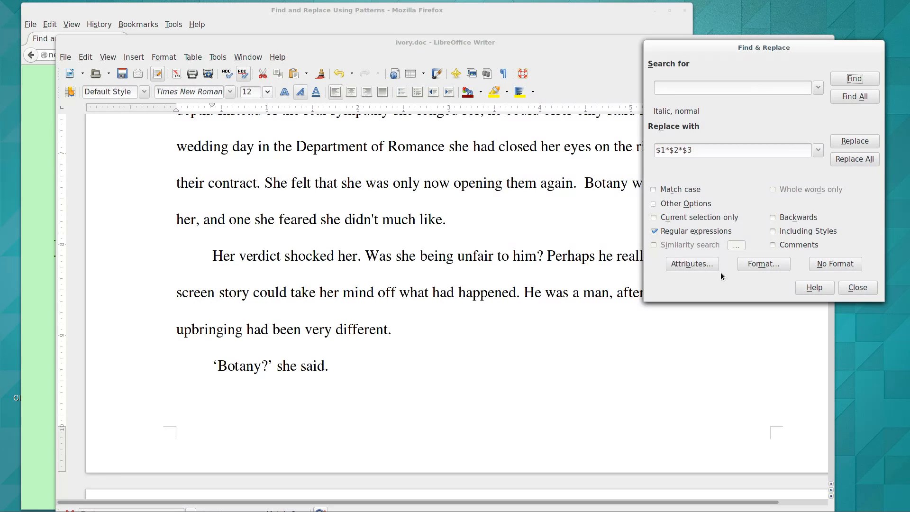
# - Find the split italic sentence beginning "*This child* *has today" and delete the extra asterisks and space between "child" and "has"
pyautogui.click(853, 78)
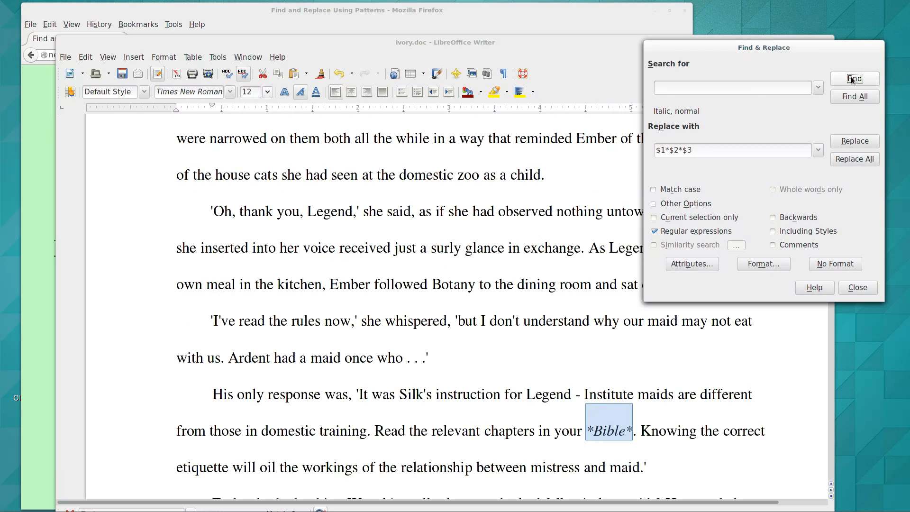
pyautogui.click(852, 79)
pyautogui.click(852, 80)
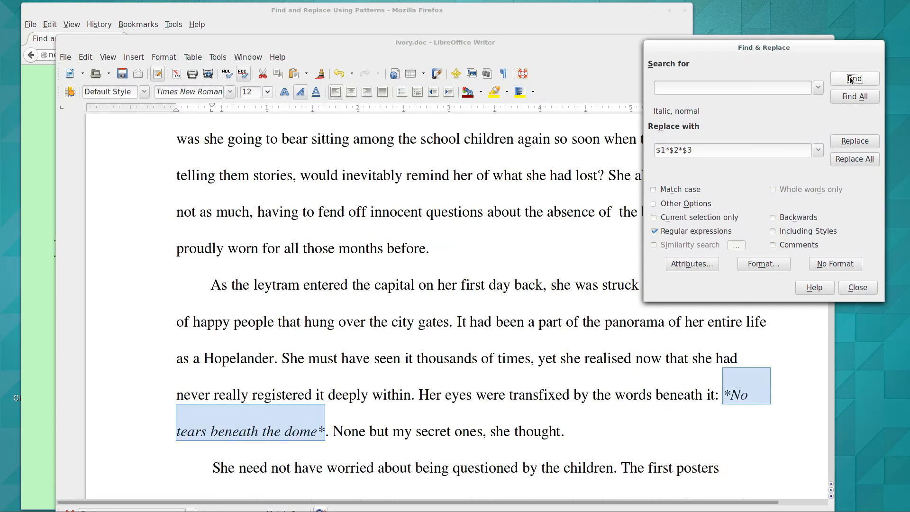
pyautogui.click(851, 79)
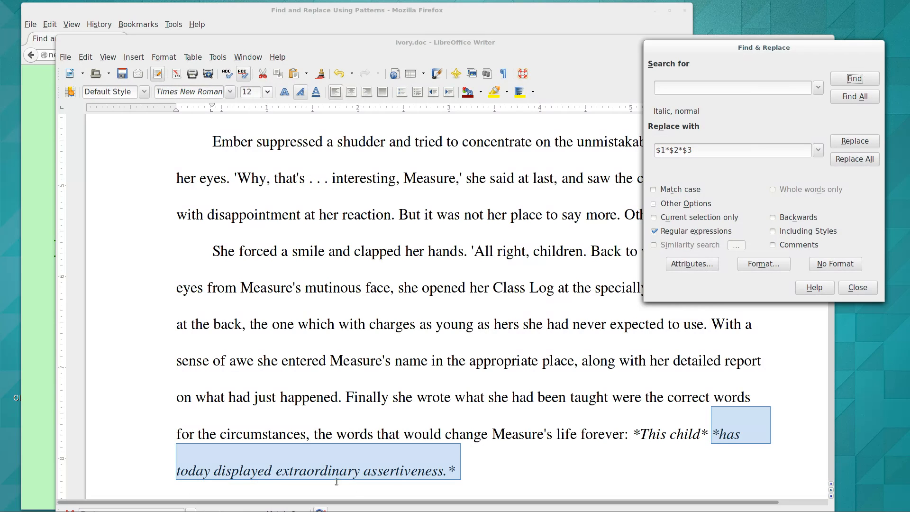
pyautogui.click(702, 433)
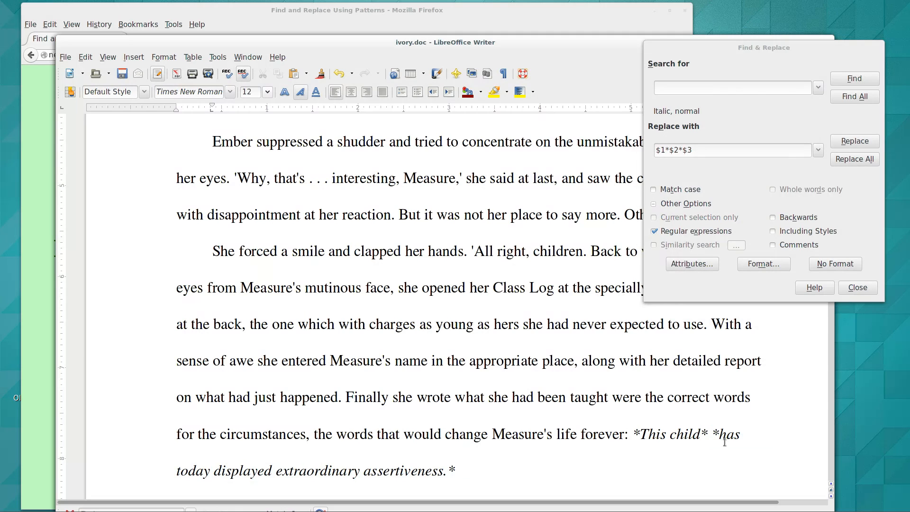
pyautogui.press('Delete')
pyautogui.press('Delete')
pyautogui.press('Delete')
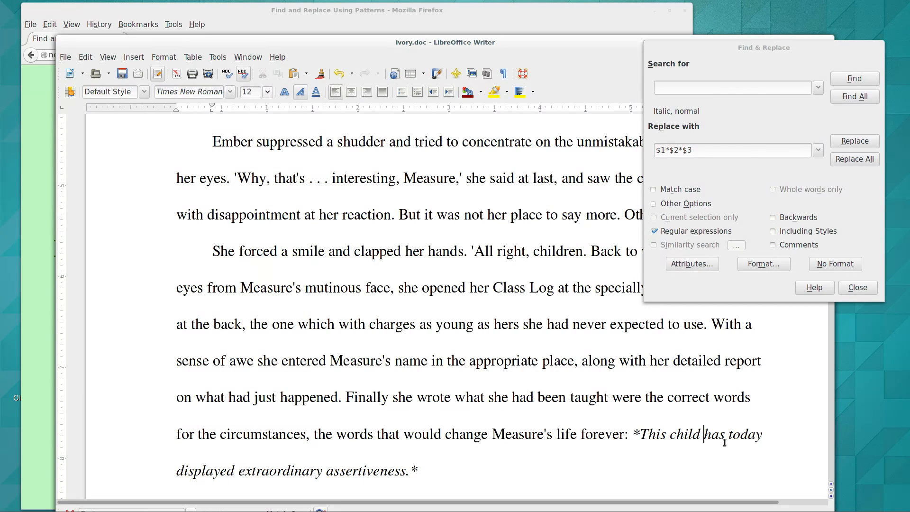
# - Find the stray asterisks in the "Strength, he told her" sentence and remove both pairs, after "Strength," and after "was"
pyautogui.click(851, 79)
pyautogui.click(851, 79)
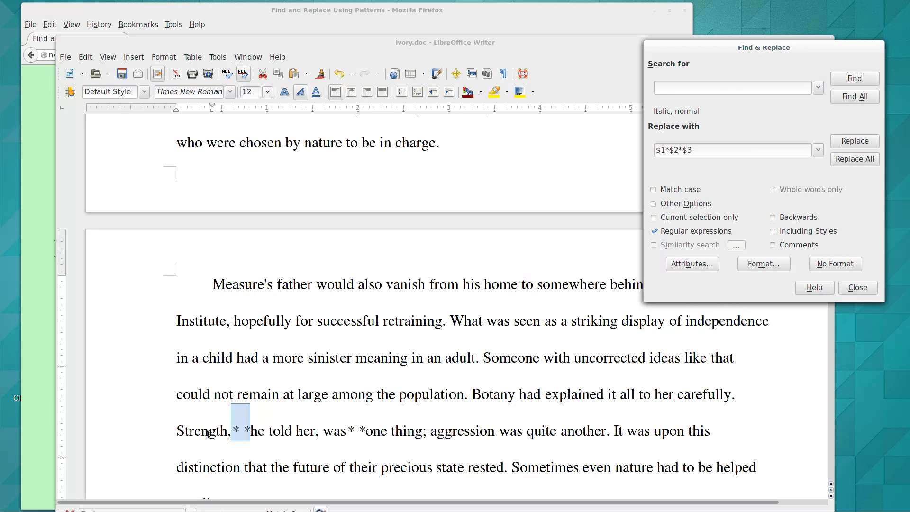
pyautogui.click(249, 431)
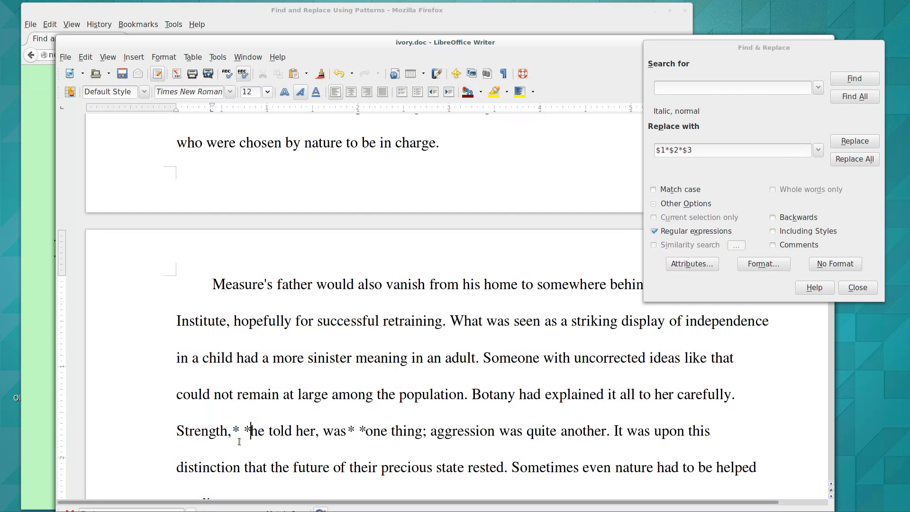
pyautogui.press('BackSpace')
pyautogui.press('BackSpace')
pyautogui.press('BackSpace')
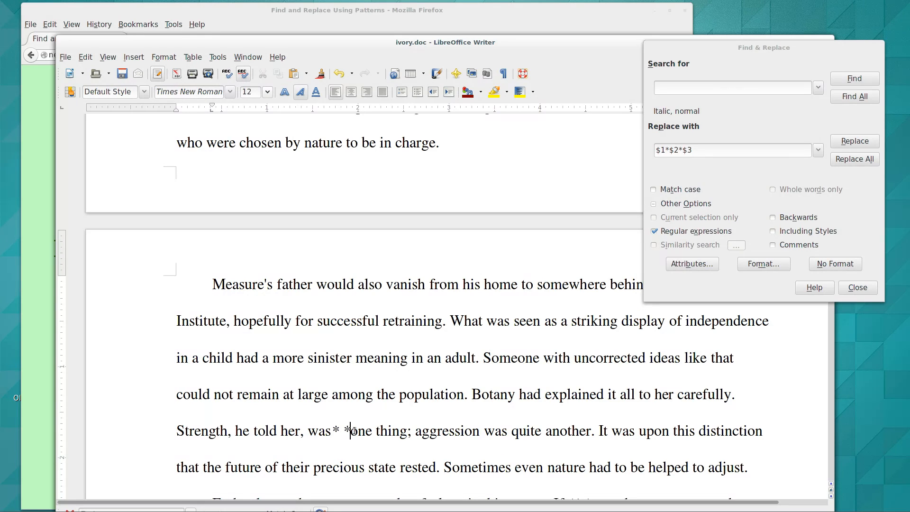
pyautogui.press('BackSpace')
pyautogui.press('BackSpace')
pyautogui.press('BackSpace')
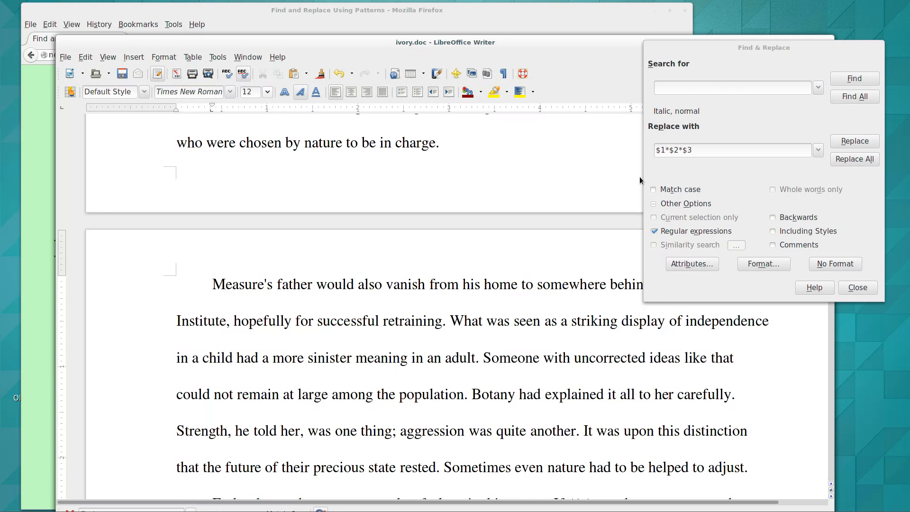
# - Check the markers on three more italic matches, up to "*motherhood*", and return to the instructions page in Firefox
pyautogui.click(840, 81)
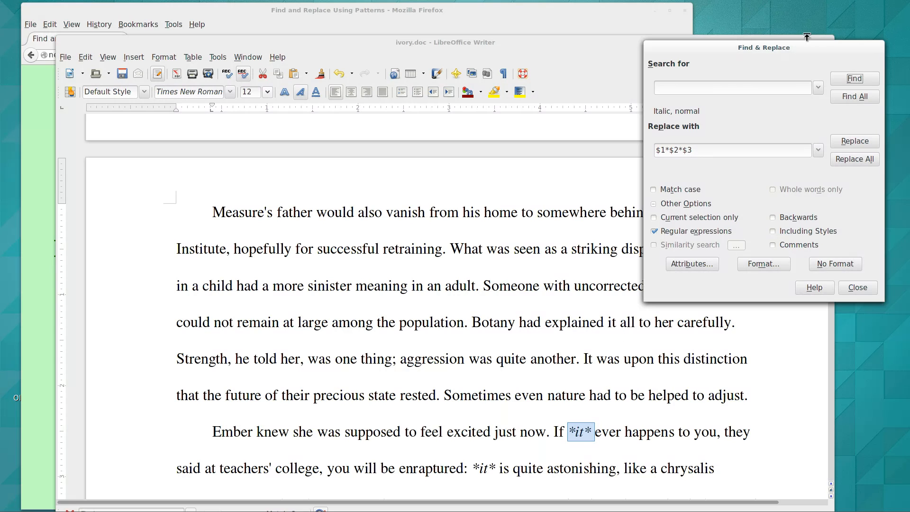
pyautogui.click(849, 79)
pyautogui.click(849, 79)
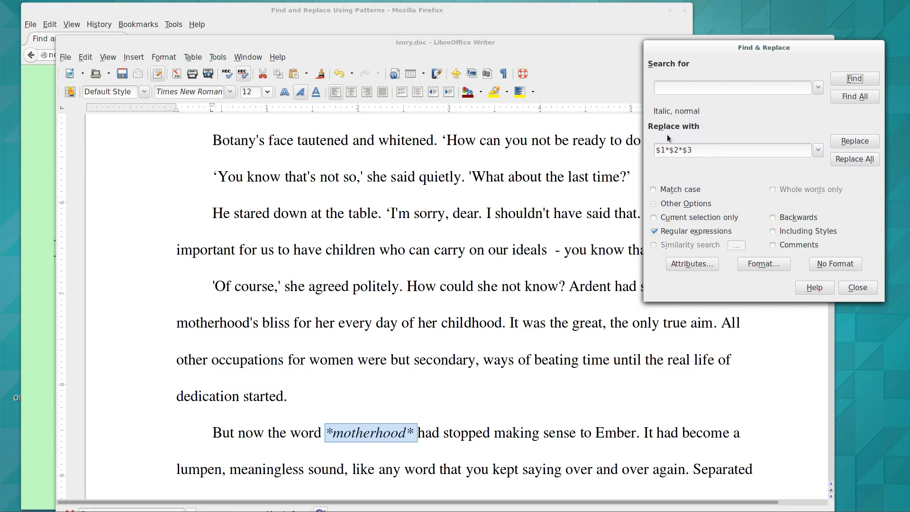
pyautogui.click(32, 261)
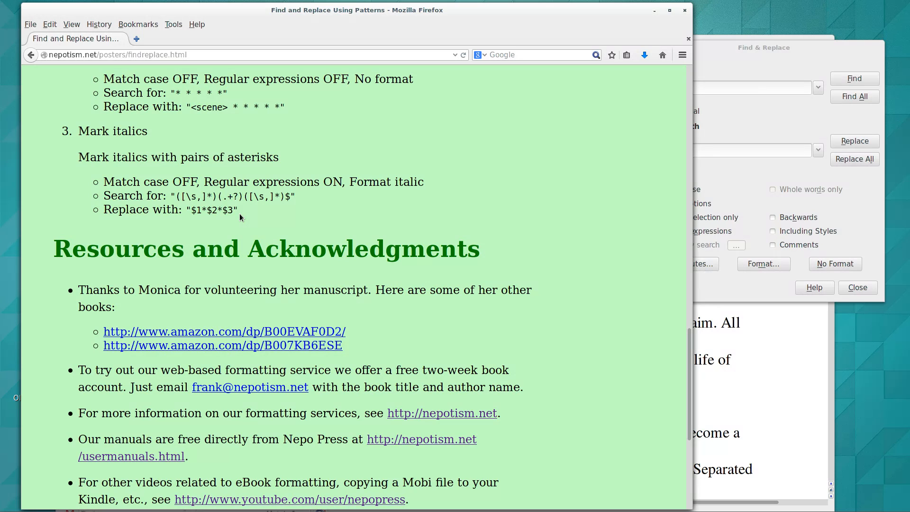
# - Review the Resources and Acknowledgments links at the end of the instructions page, and return to the page's title
pyautogui.scroll(-5, 241, 217)
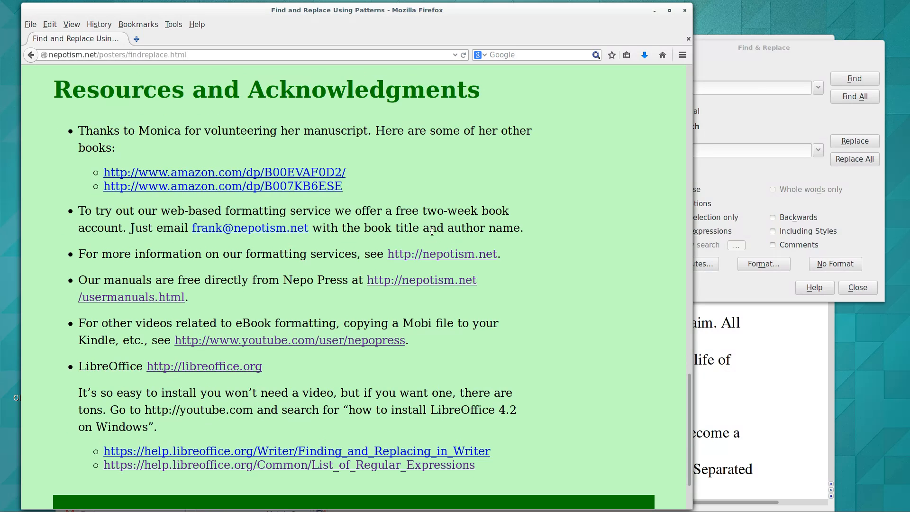
pyautogui.scroll(3, 457, 226)
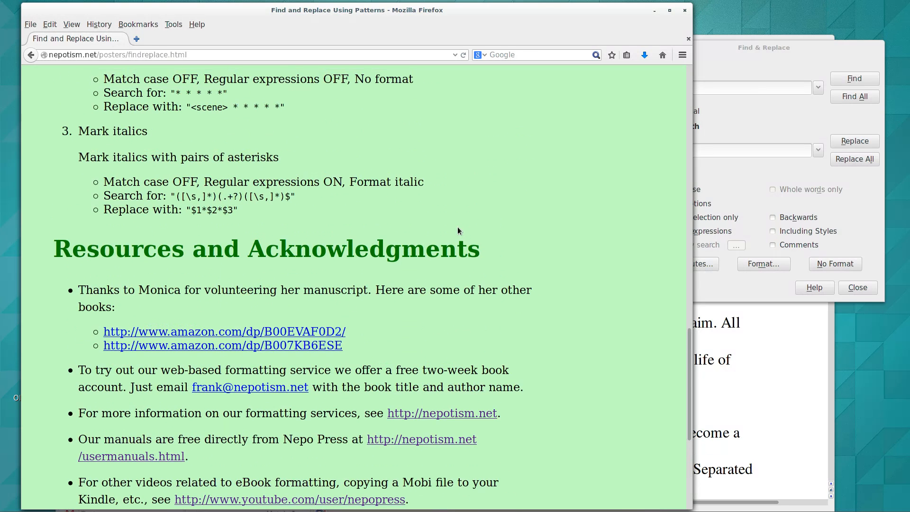
pyautogui.scroll(-3, 457, 226)
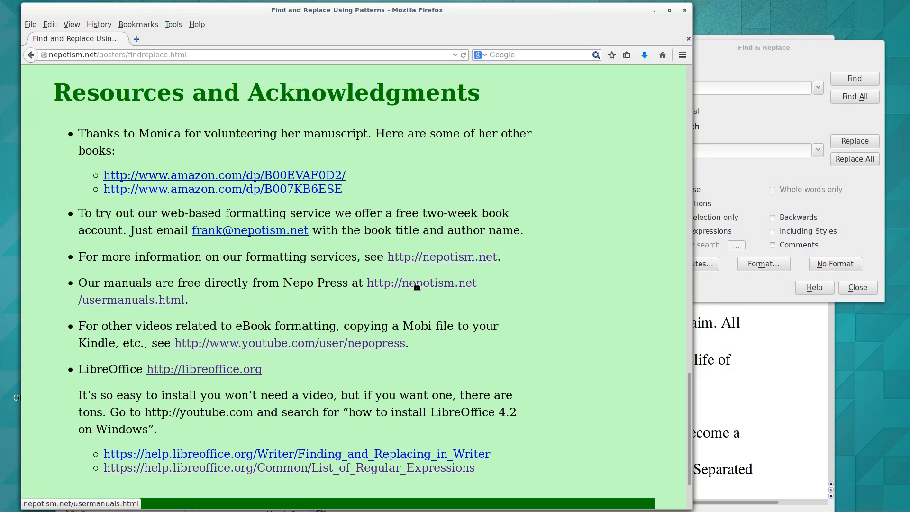
pyautogui.scroll(-2, 528, 280)
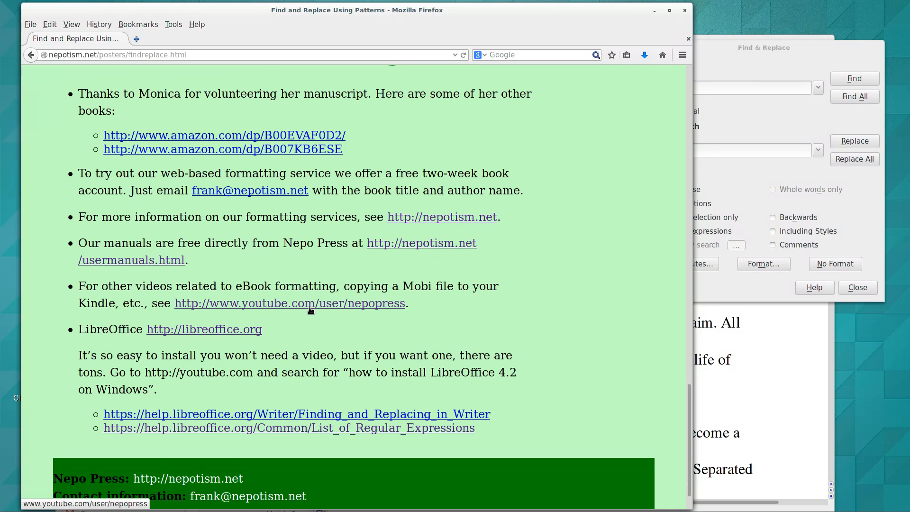
pyautogui.scroll(-2, 377, 316)
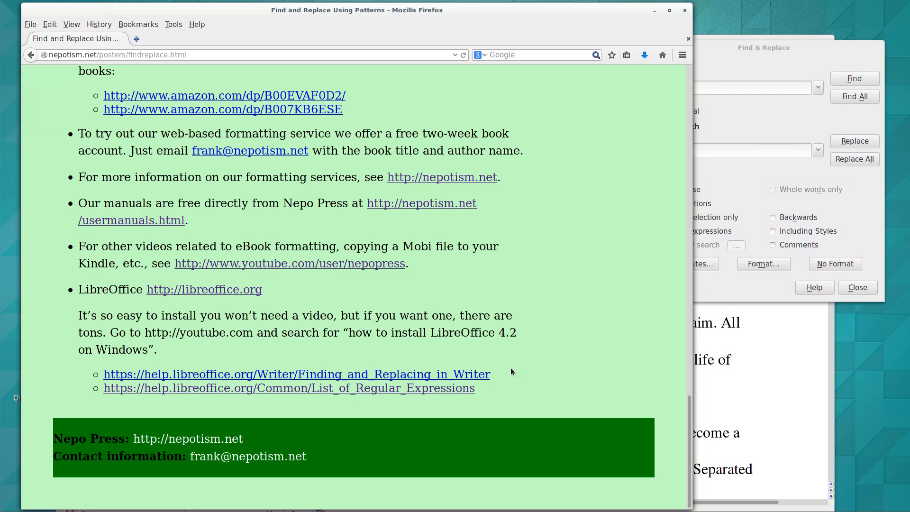
pyautogui.scroll(6, 490, 199)
pyautogui.scroll(-5, 493, 208)
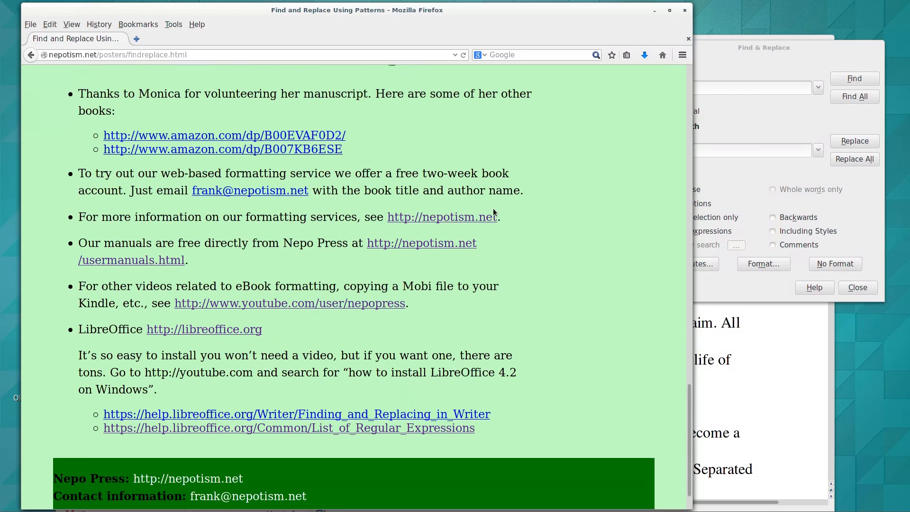
pyautogui.scroll(15, 526, 237)
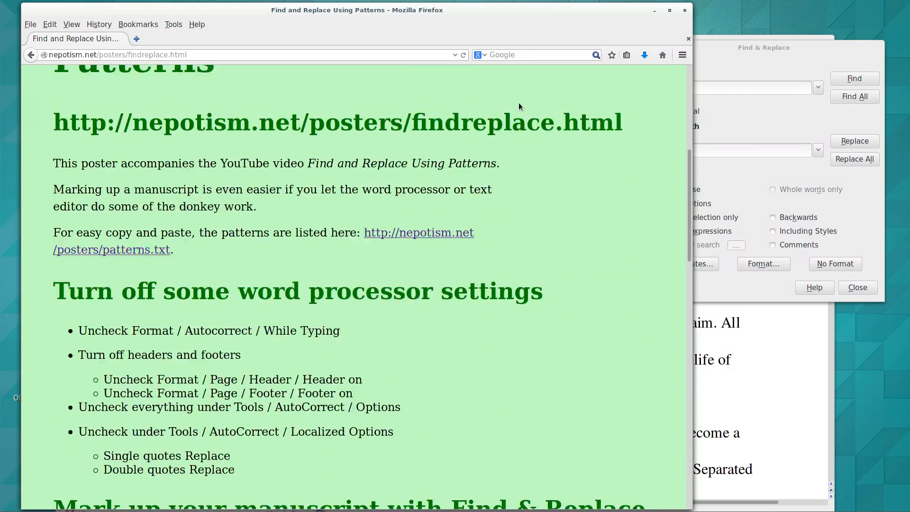
pyautogui.scroll(2, 520, 105)
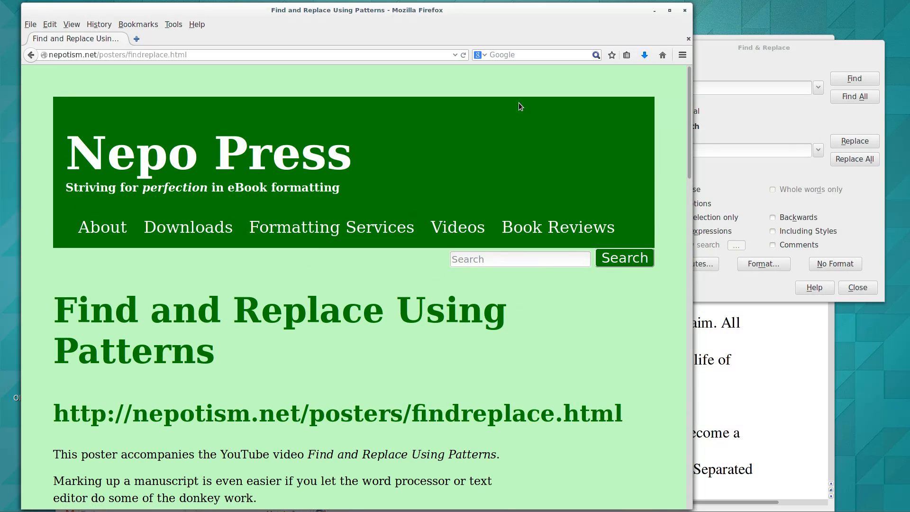